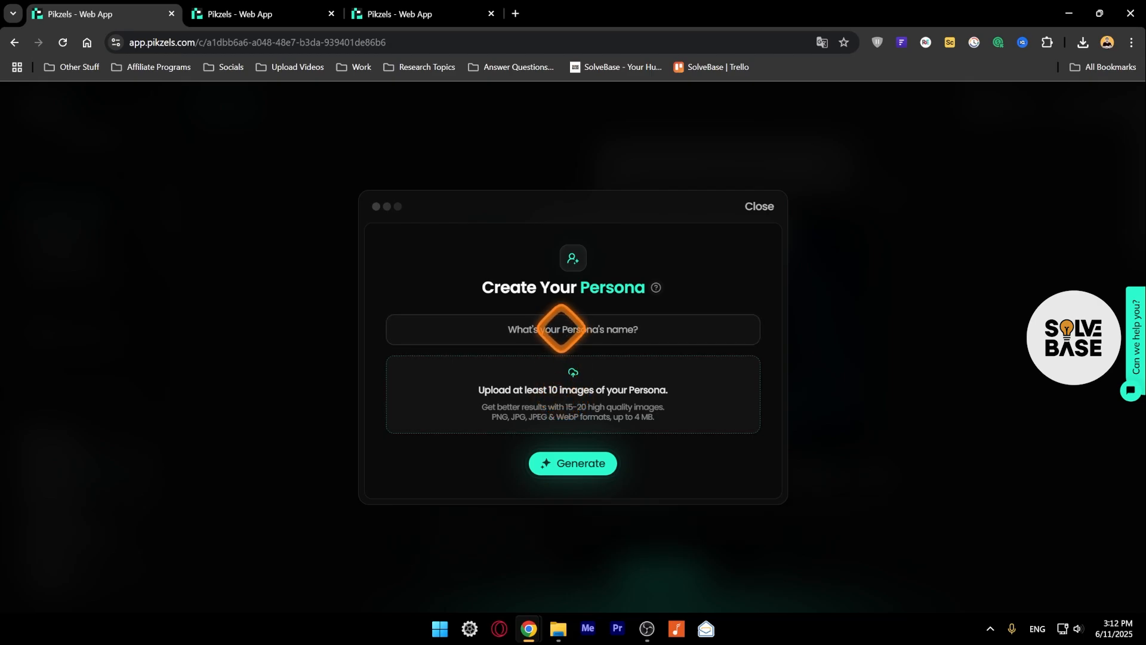
# Name the persona with the varied set of photos SB1 and generate it.
pyautogui.hotkey('ctrl', 'Tab')
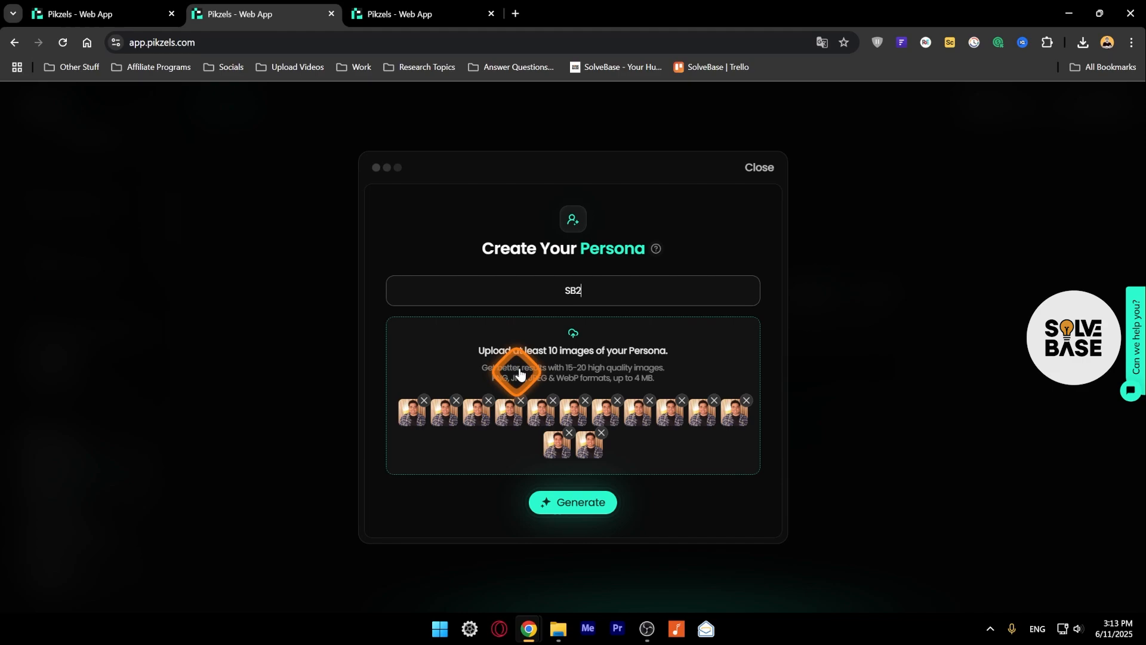
pyautogui.hotkey('ctrl', 'Tab')
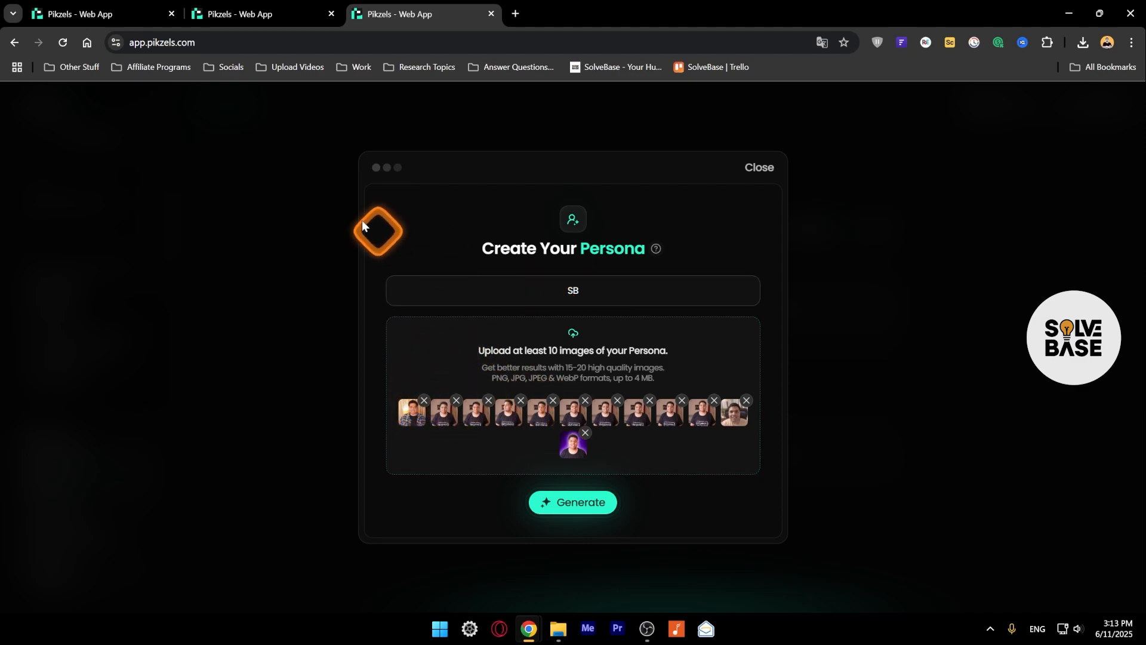
pyautogui.click(267, 9)
pyautogui.click(397, 5)
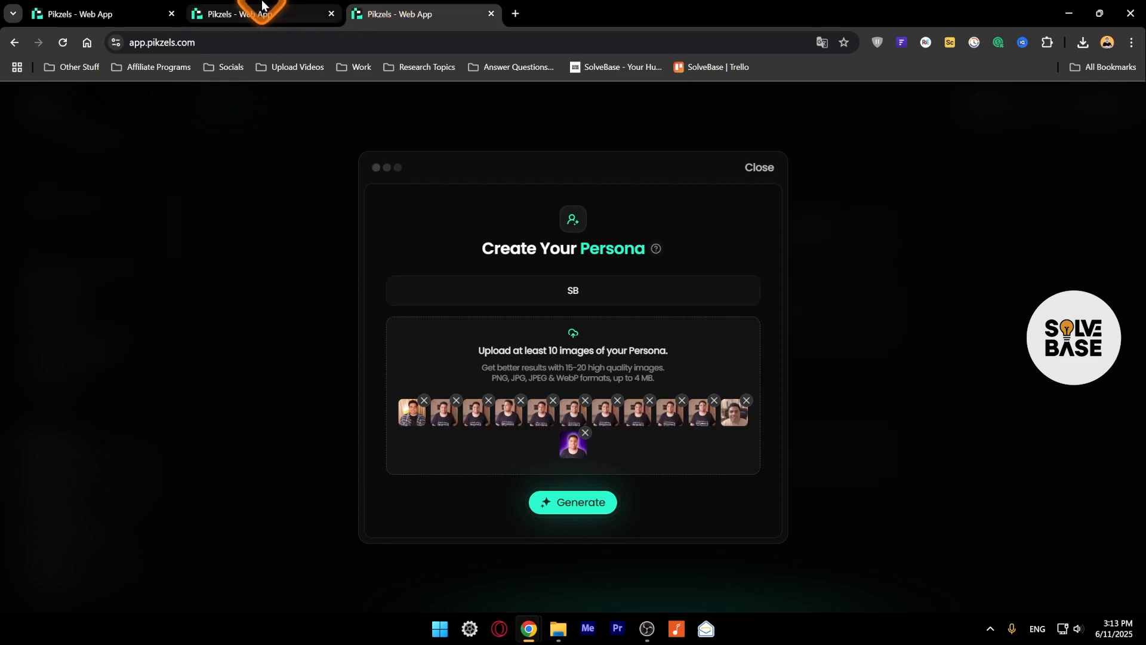
pyautogui.click(589, 291)
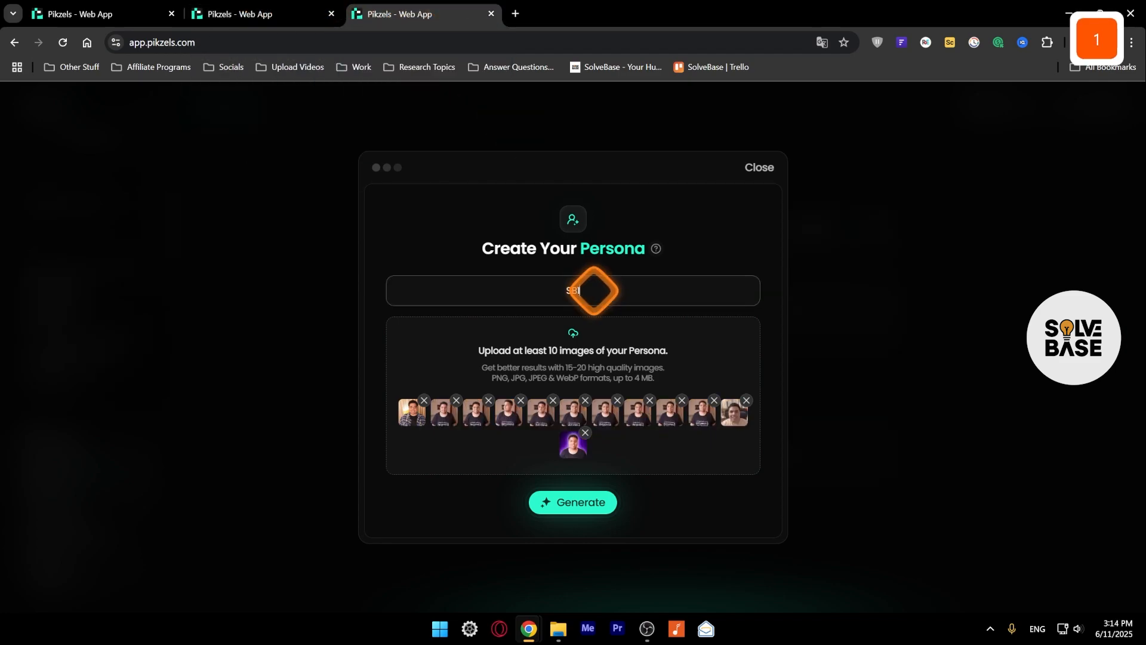
pyautogui.click(561, 502)
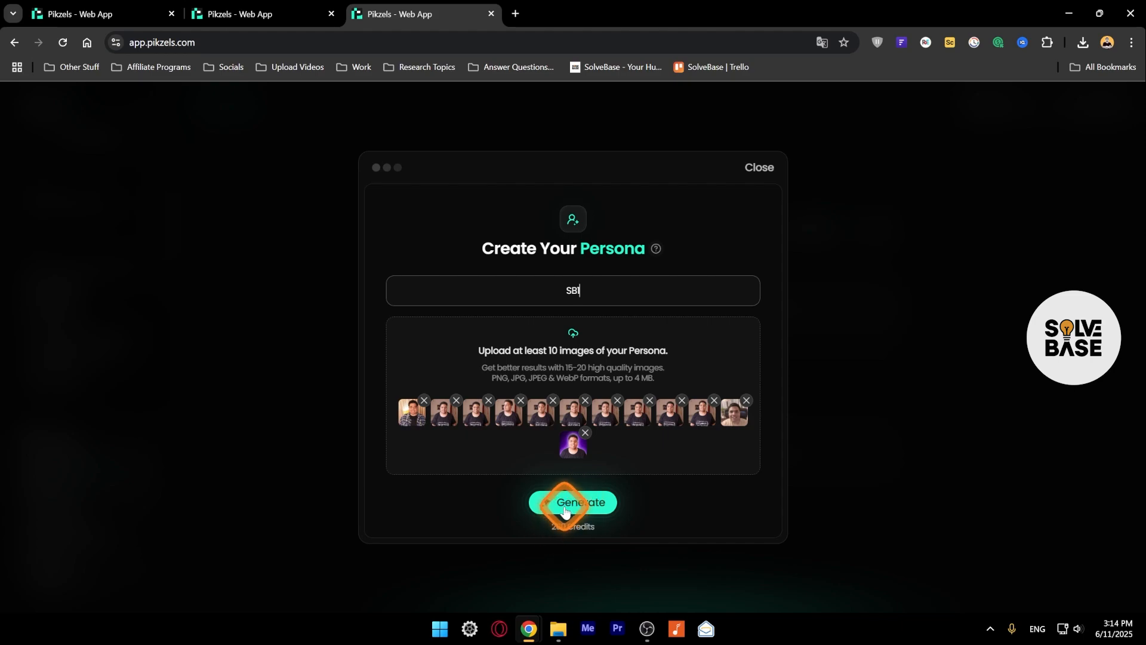
pyautogui.click(257, 14)
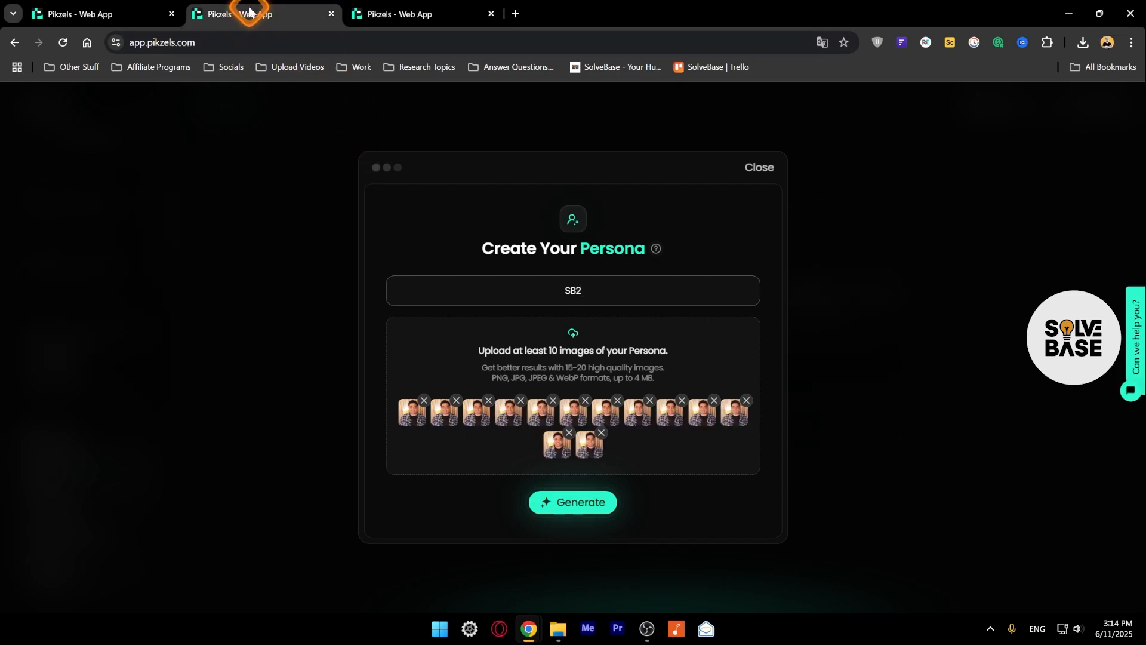
pyautogui.click(411, 13)
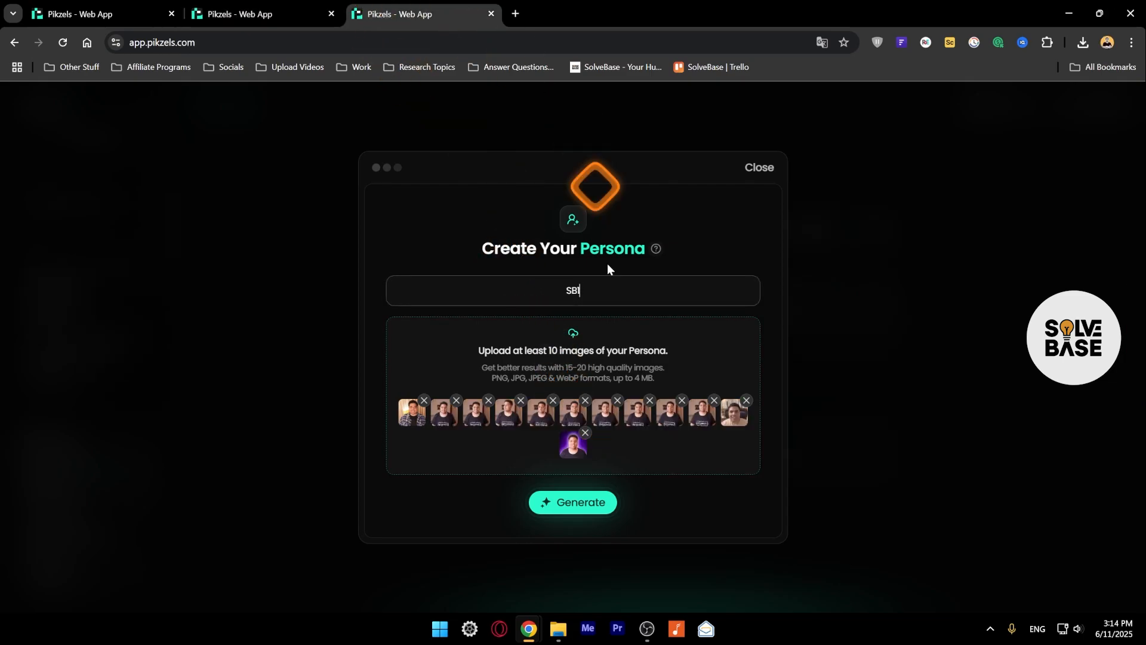
pyautogui.click(569, 504)
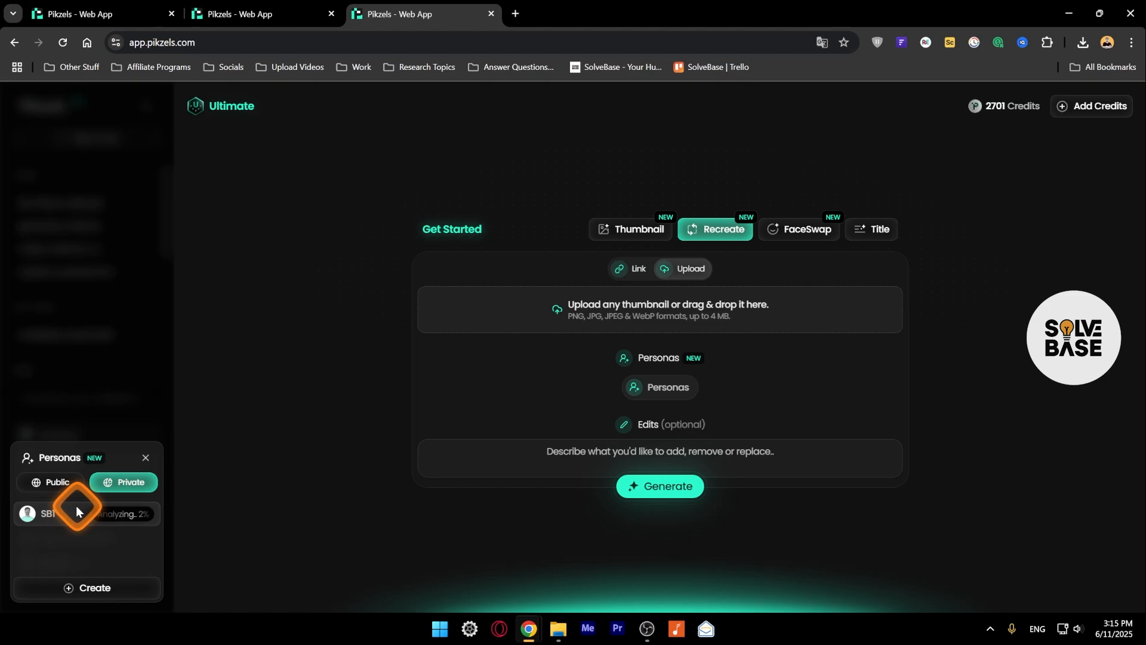
# Generate the second persona, SB2, from its set of near-identical photos.
pyautogui.click(245, 14)
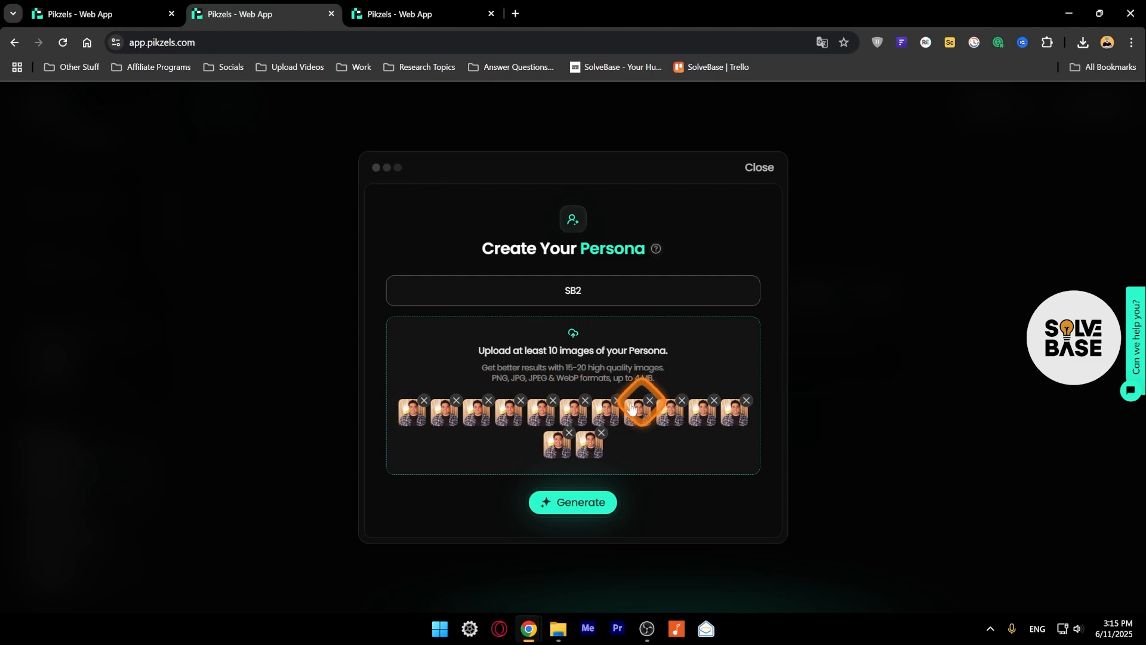
pyautogui.click(575, 510)
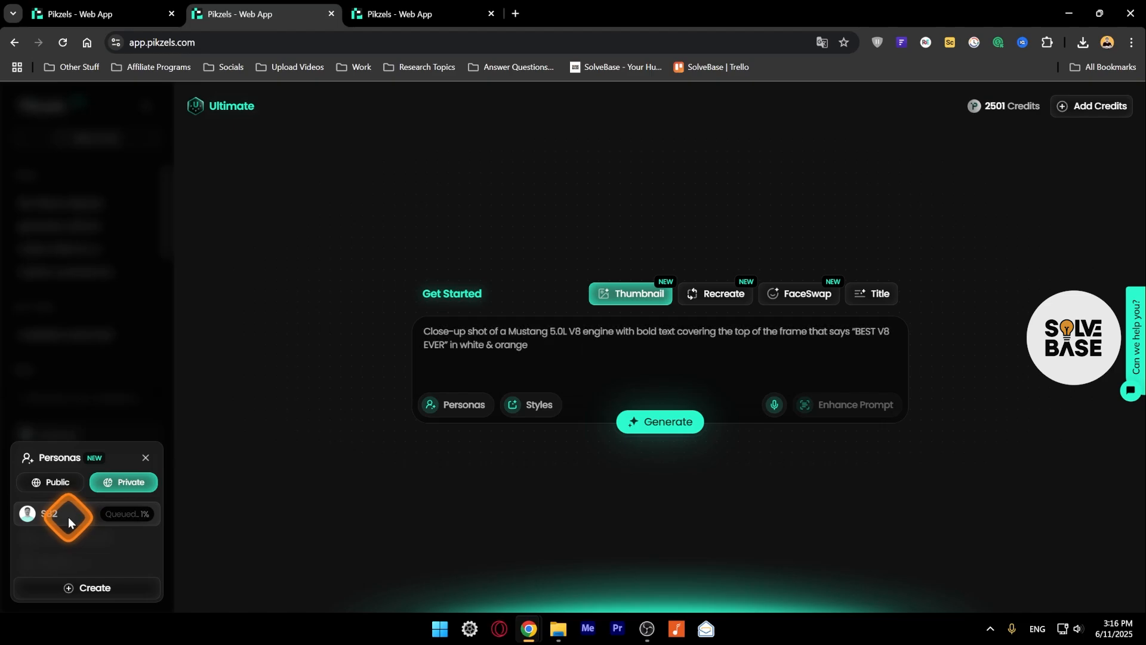
pyautogui.click(380, 16)
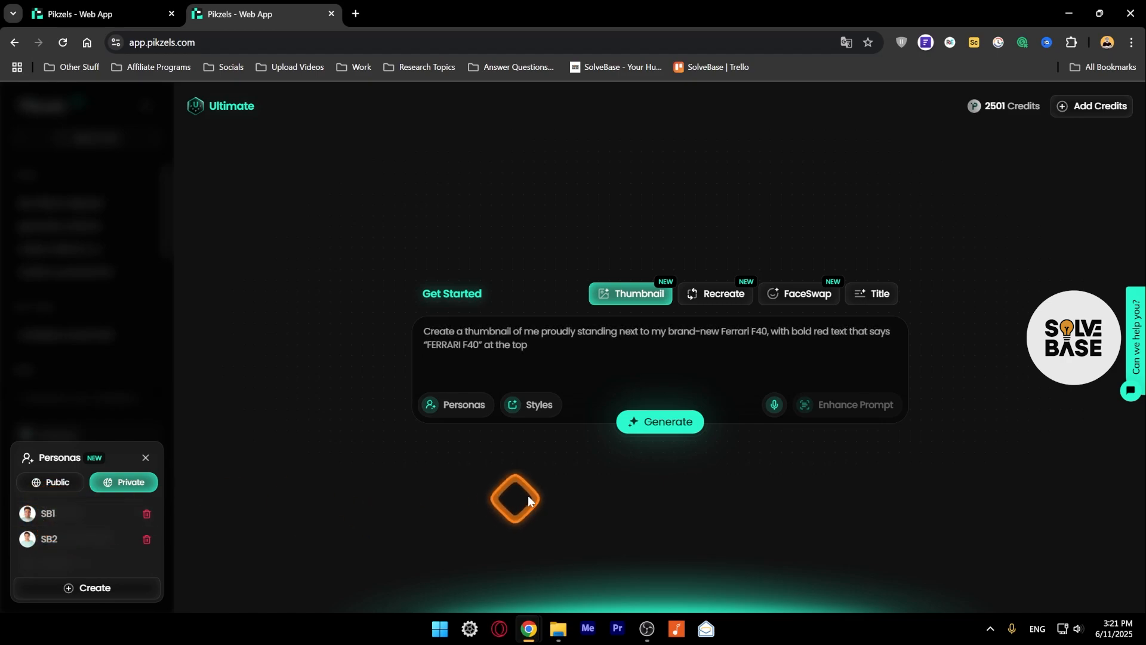
# Write a thumbnail prompt with the persona on the right, a BMW on the left and an arrow pointing to the car, and enhance it.
pyautogui.click(478, 332)
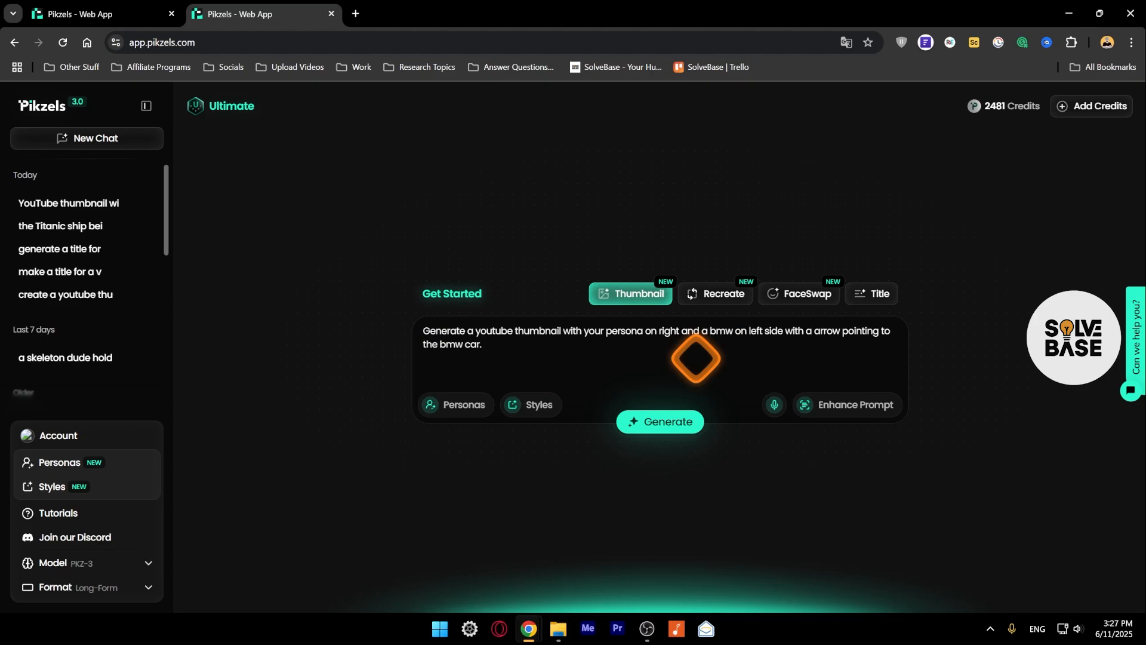
pyautogui.click(844, 412)
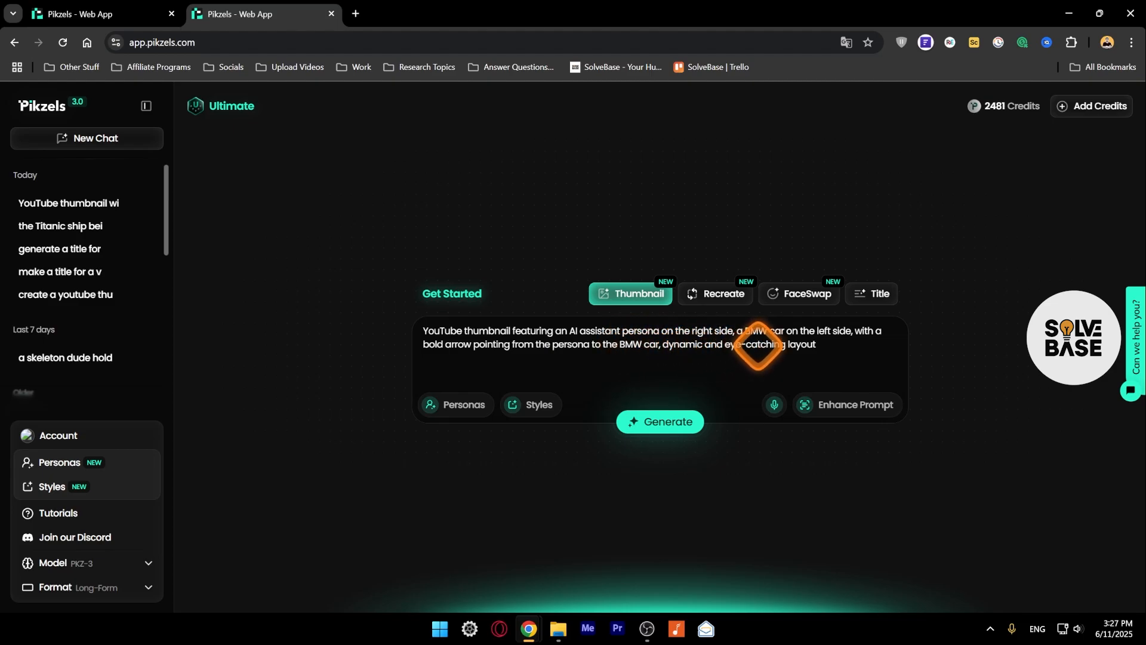
# Assign the private persona SB1 to the enhanced BMW prompt and generate the thumbnail.
pyautogui.click(442, 403)
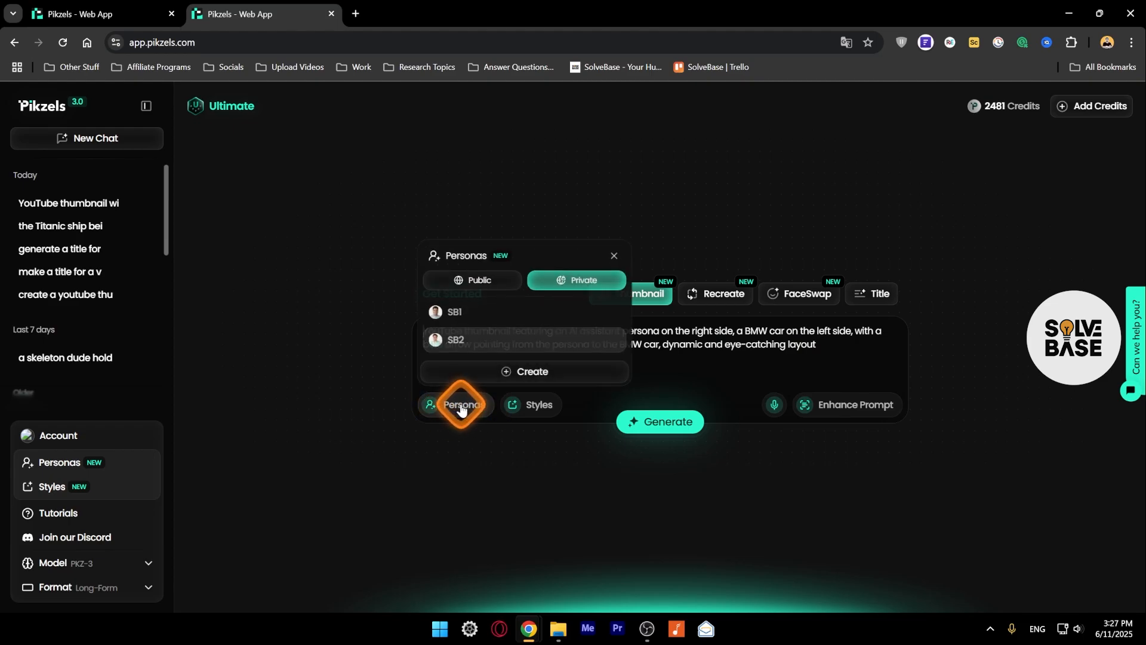
pyautogui.click(454, 316)
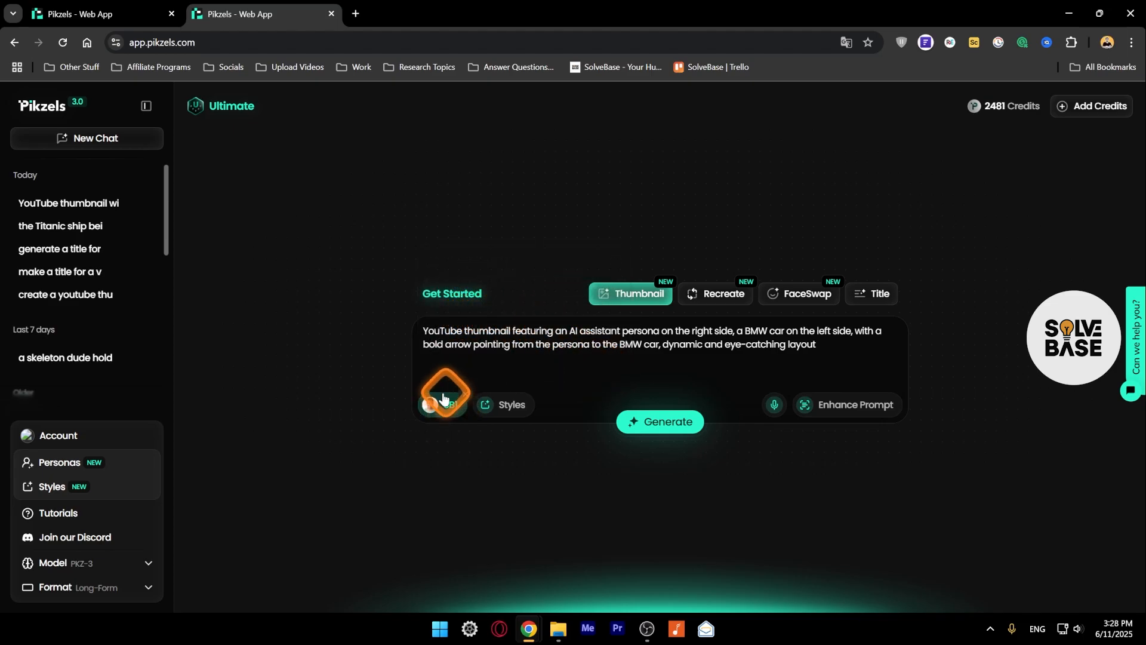
pyautogui.click(505, 411)
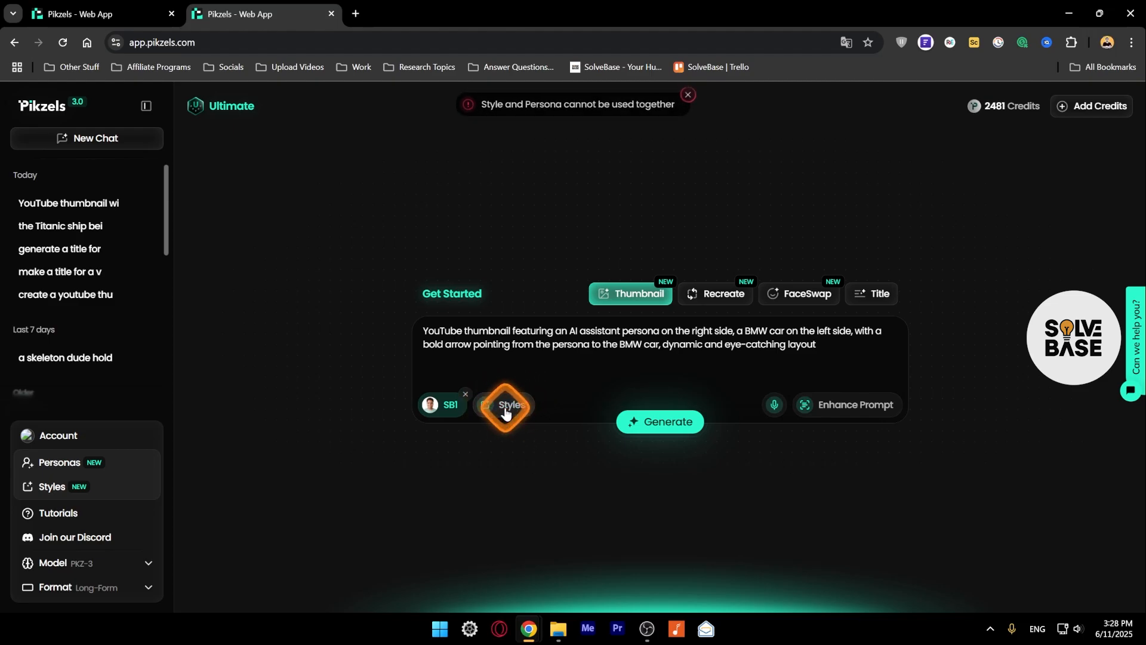
pyautogui.click(688, 94)
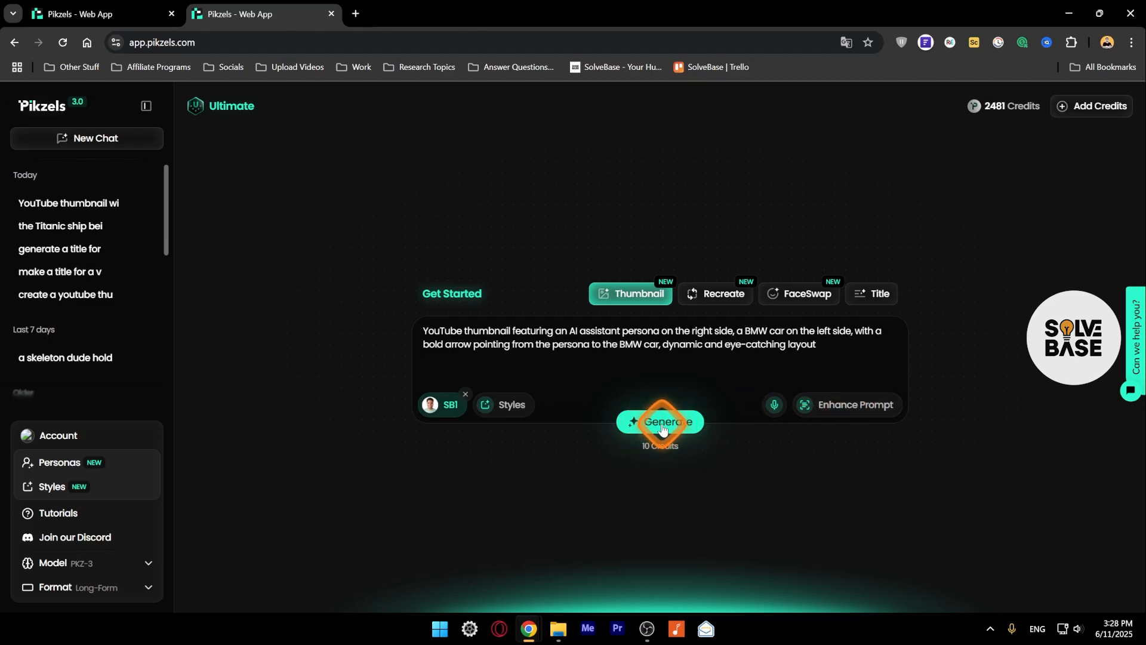
pyautogui.click(661, 425)
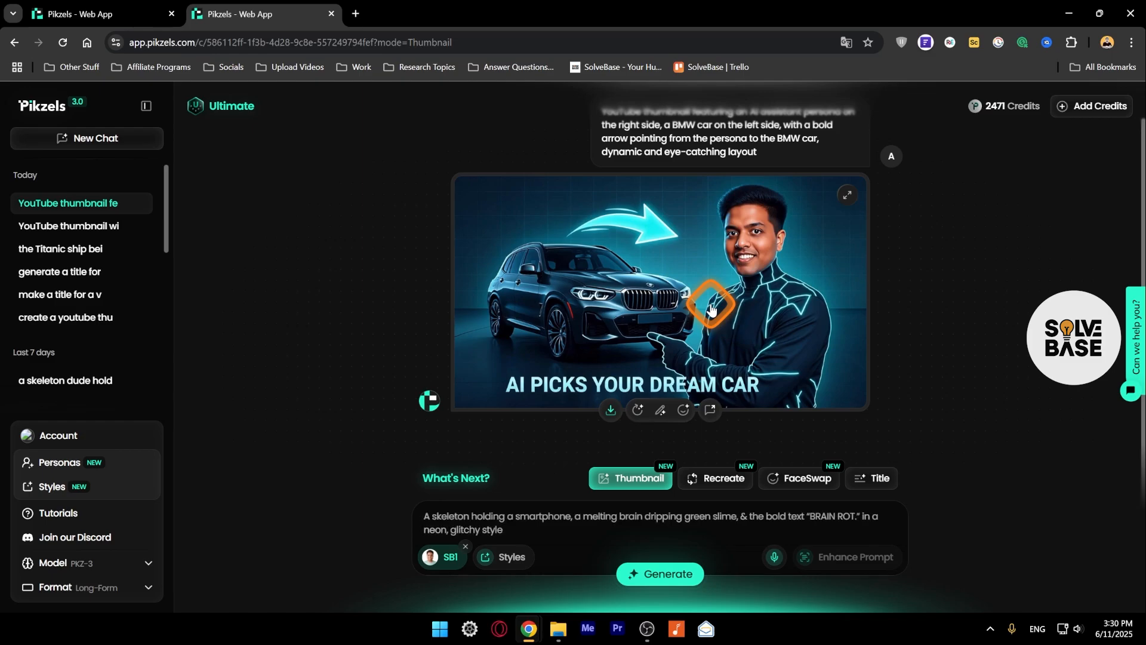
# Reuse the same BMW prompt with persona SB2 in place of SB1 and generate another thumbnail.
pyautogui.scroll(1, 761, 322)
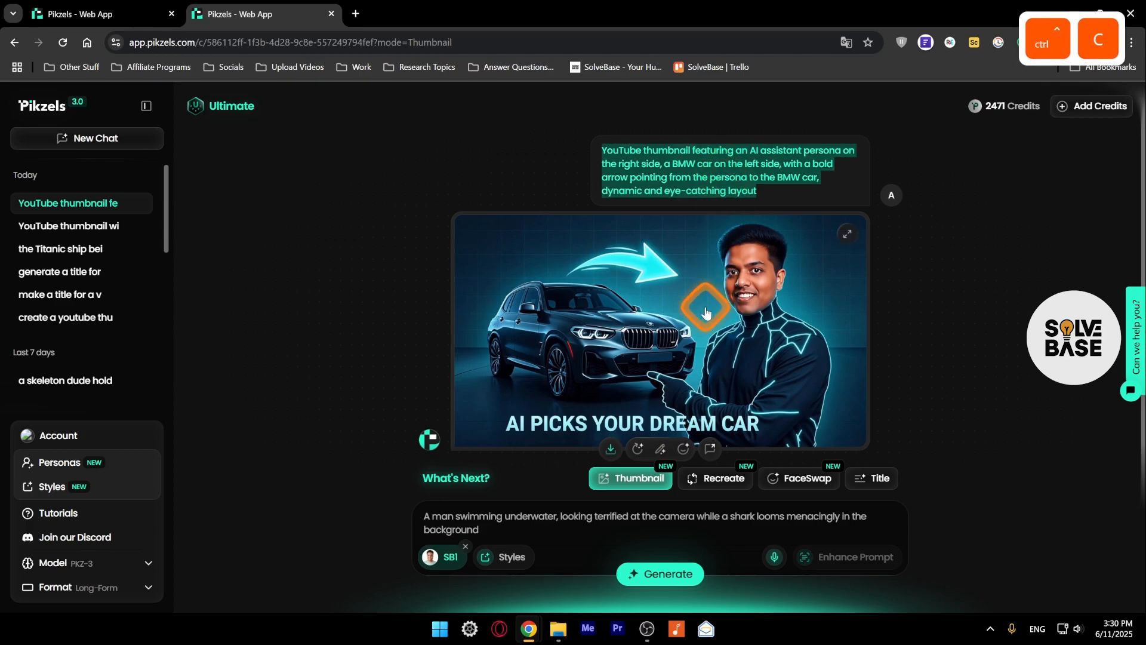
pyautogui.scroll(-1, 724, 191)
pyautogui.write('YouTube thumbnail featuring an AI assistant persona on the right side, a BMW car on the left side, with a bold arrow pointing from the persona to the BMW car, dynamic and eye-catching layout')
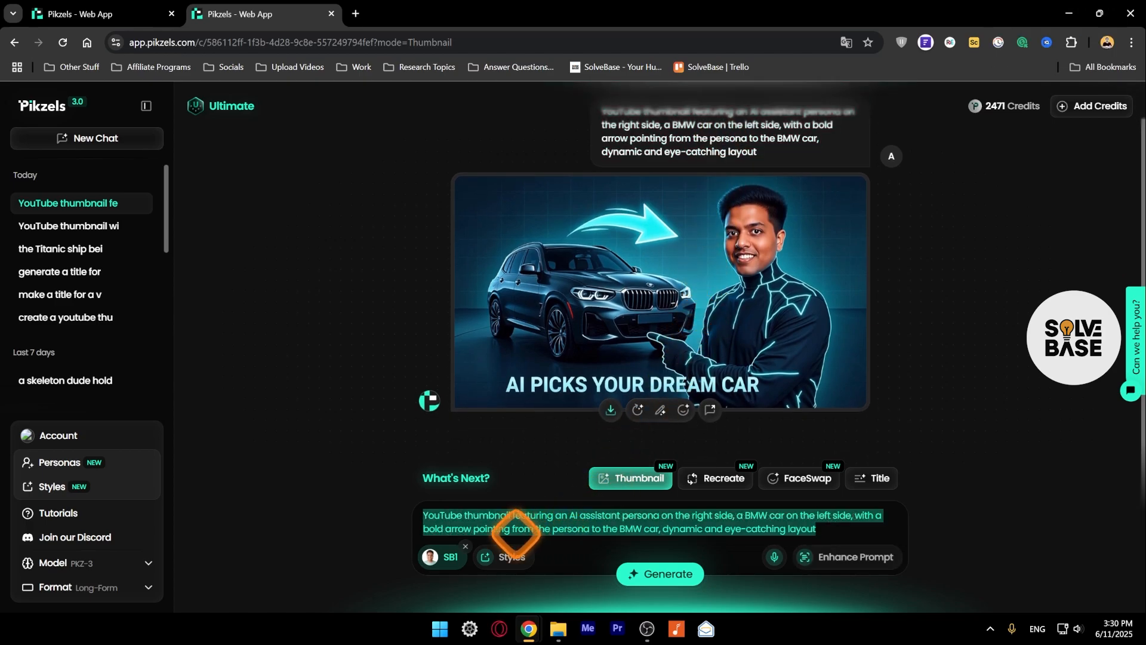
pyautogui.click(465, 546)
pyautogui.click(454, 562)
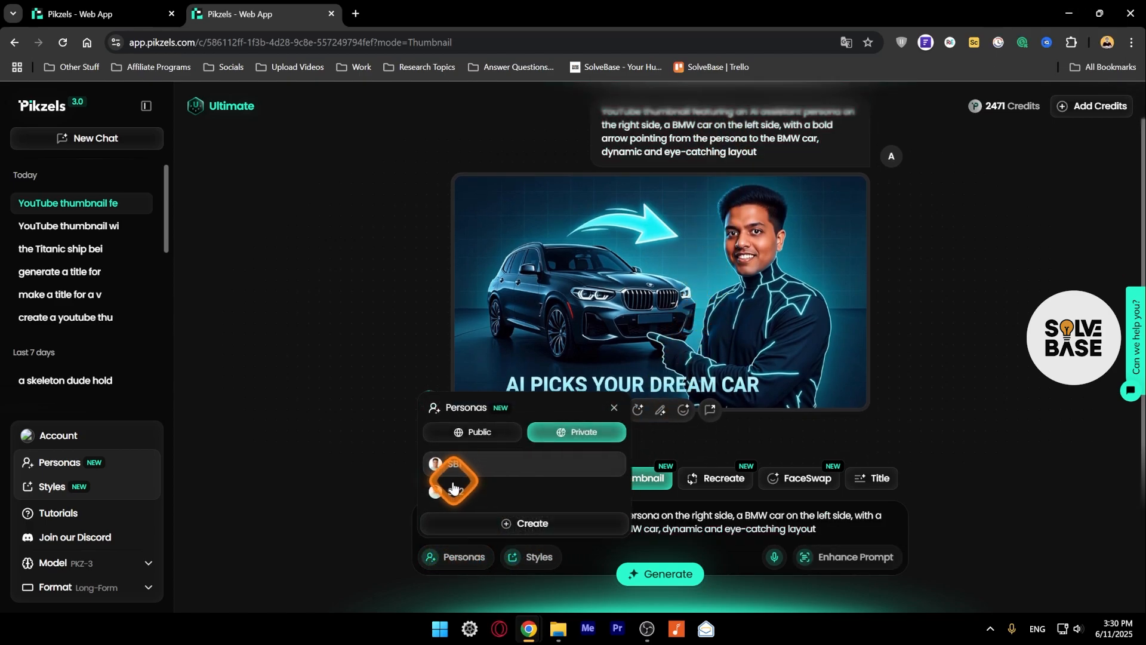
pyautogui.click(450, 502)
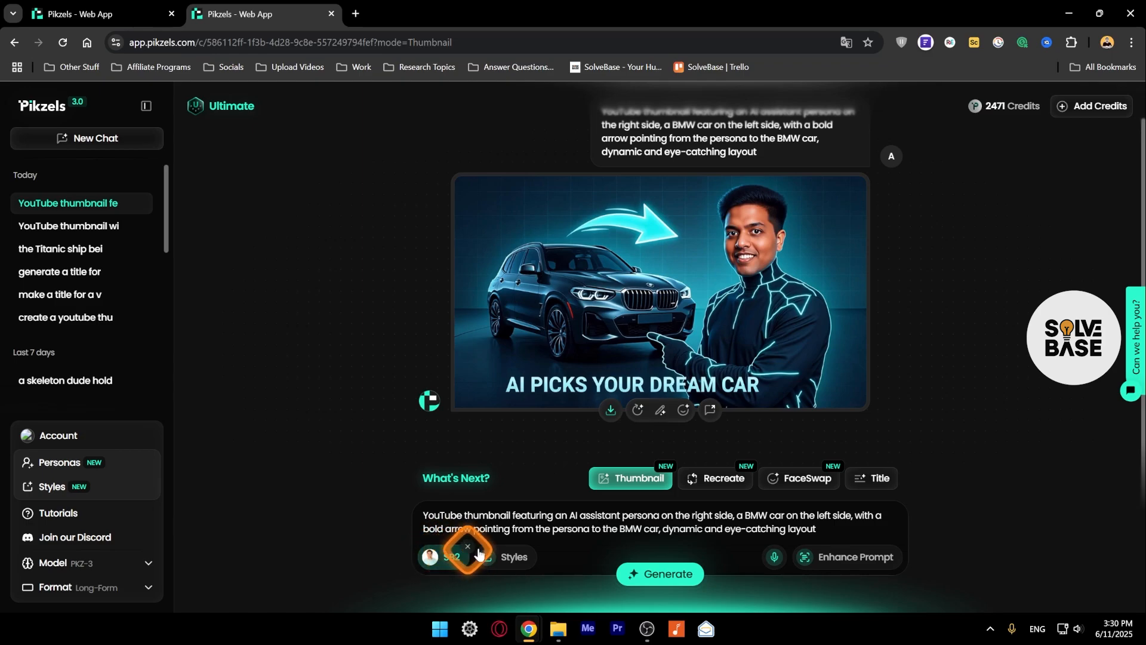
pyautogui.click(655, 578)
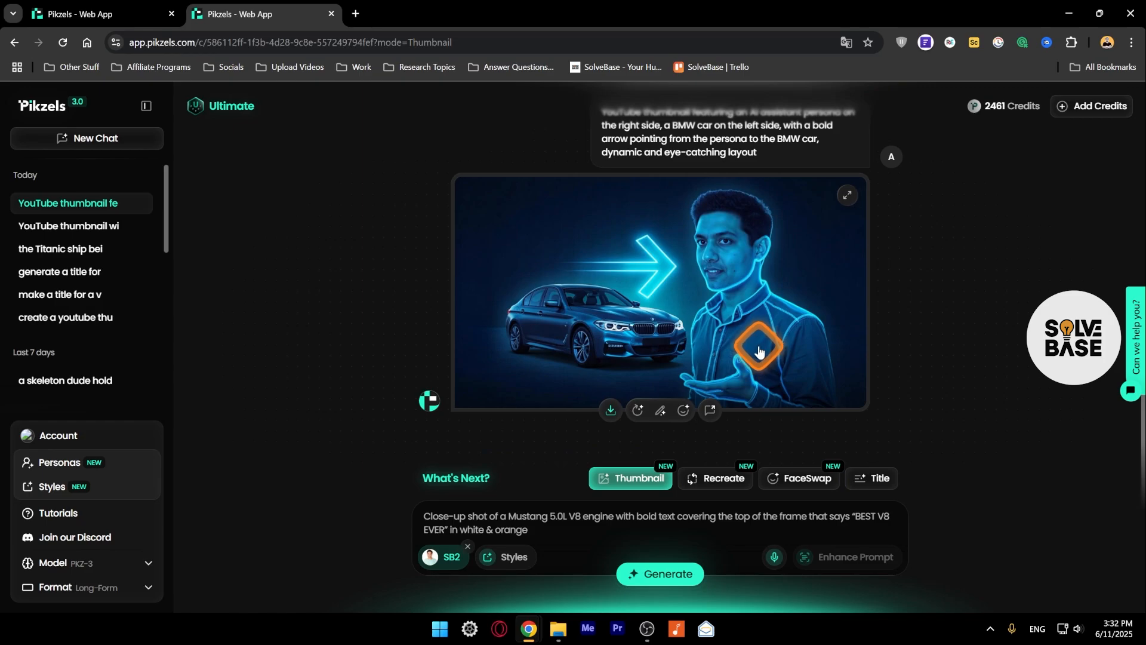
# Compare the SB2 thumbnail with the earlier SB1 one and regenerate the SB2 thumbnail.
pyautogui.scroll(4, 752, 350)
pyautogui.scroll(-3, 740, 343)
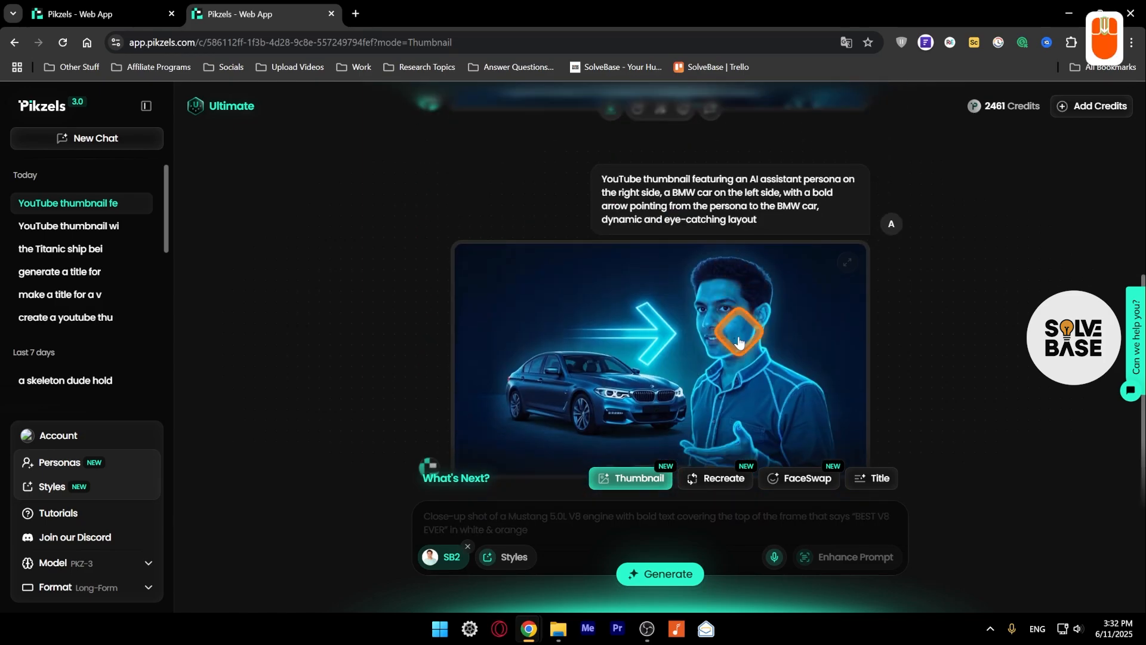
pyautogui.scroll(2, 740, 340)
pyautogui.scroll(-3, 749, 334)
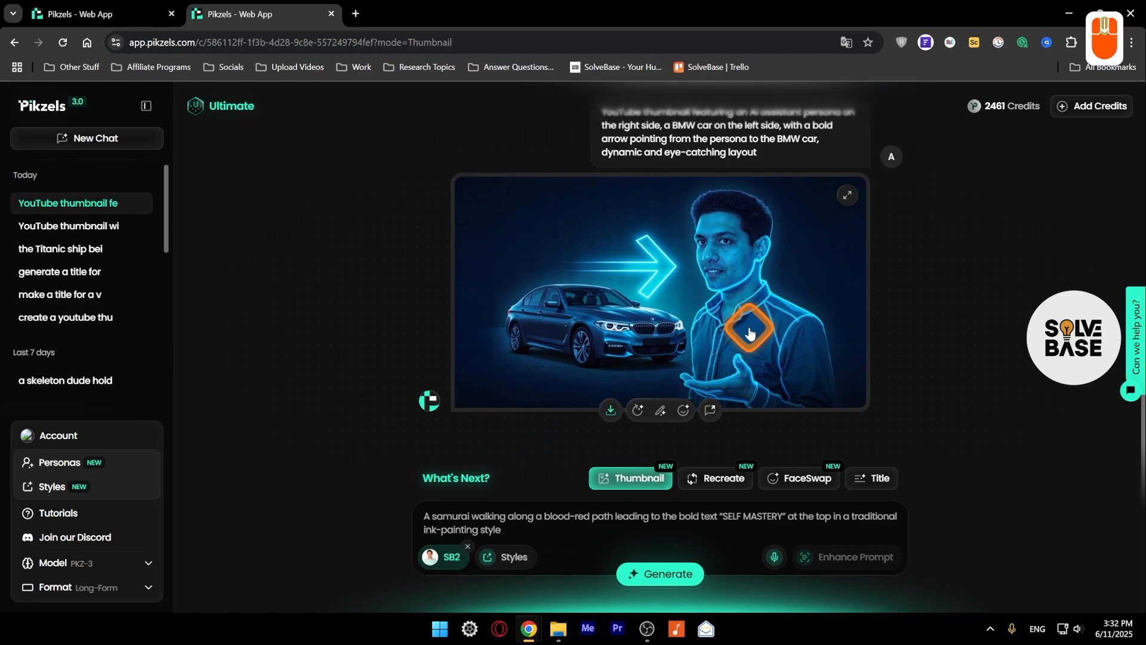
pyautogui.click(638, 412)
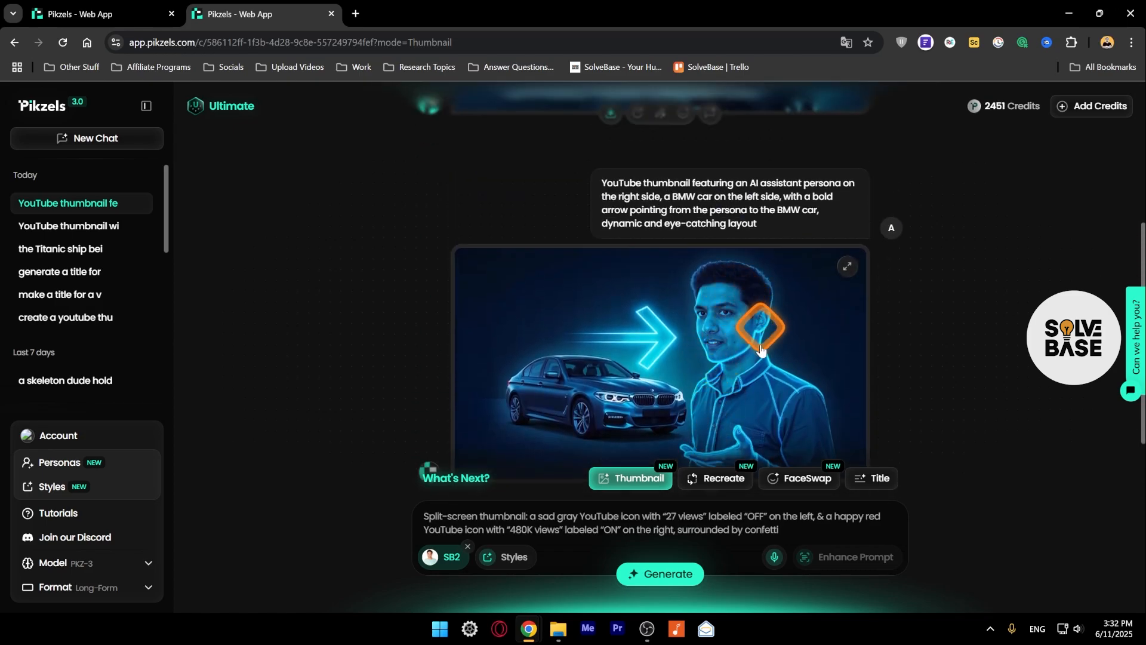
# Compare the persona's face in the SB1 thumbnail with the first and regenerated SB2 thumbnails.
pyautogui.scroll(-1, 755, 392)
pyautogui.scroll(-4, 755, 394)
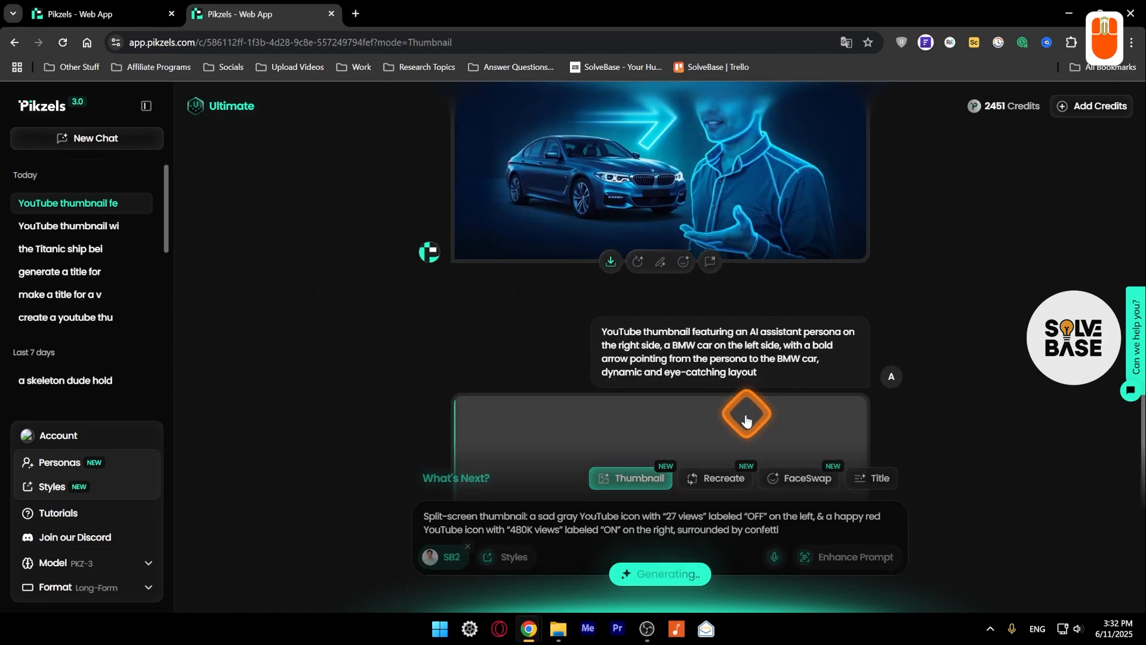
pyautogui.scroll(8, 746, 412)
pyautogui.scroll(-4, 739, 266)
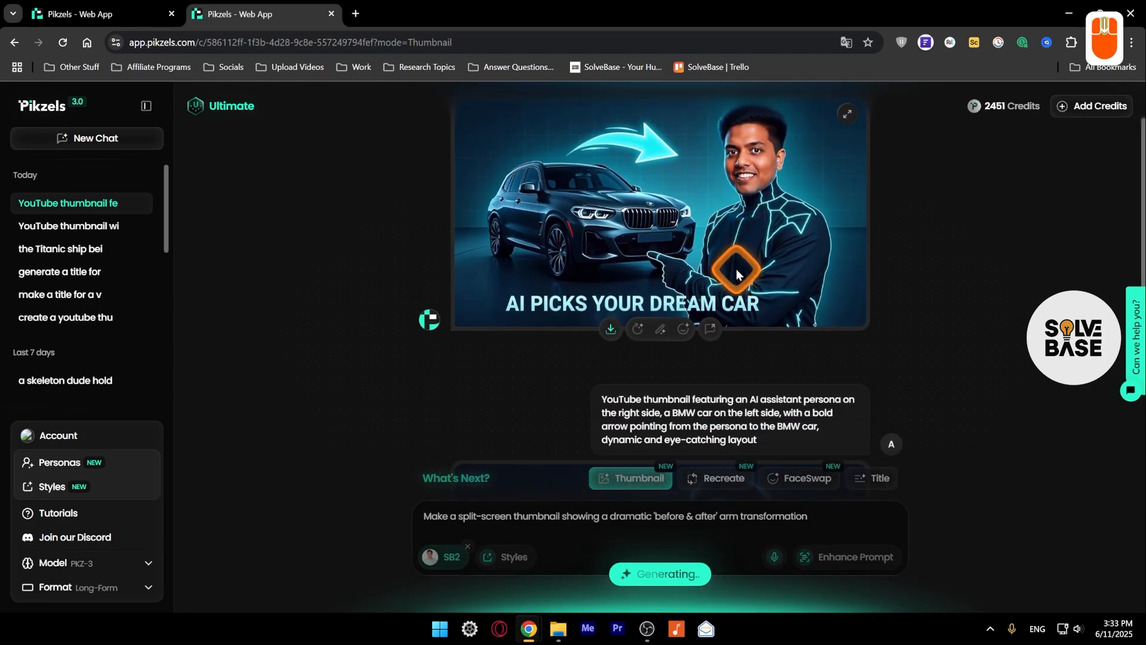
pyautogui.scroll(5, 746, 322)
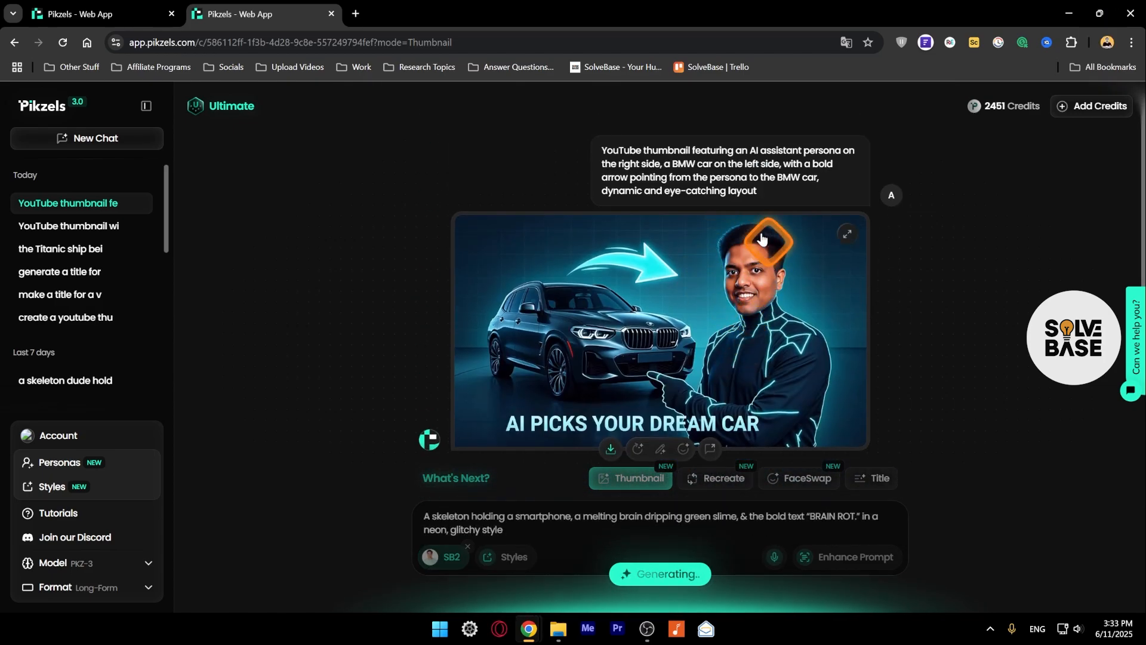
pyautogui.scroll(-6, 745, 305)
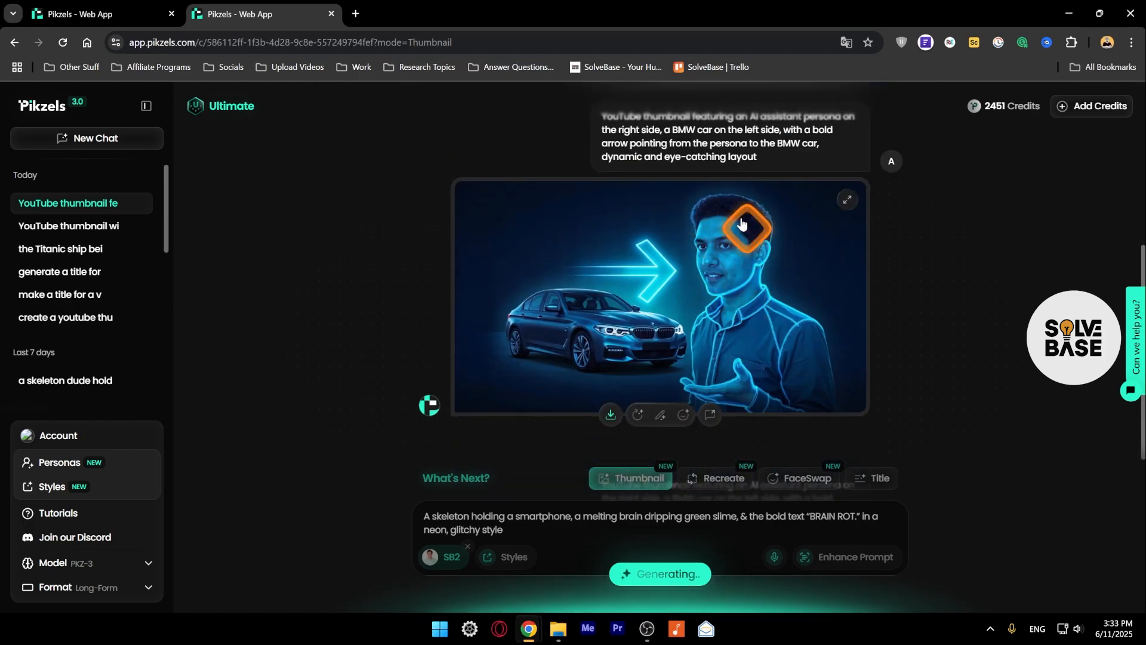
pyautogui.scroll(5, 740, 281)
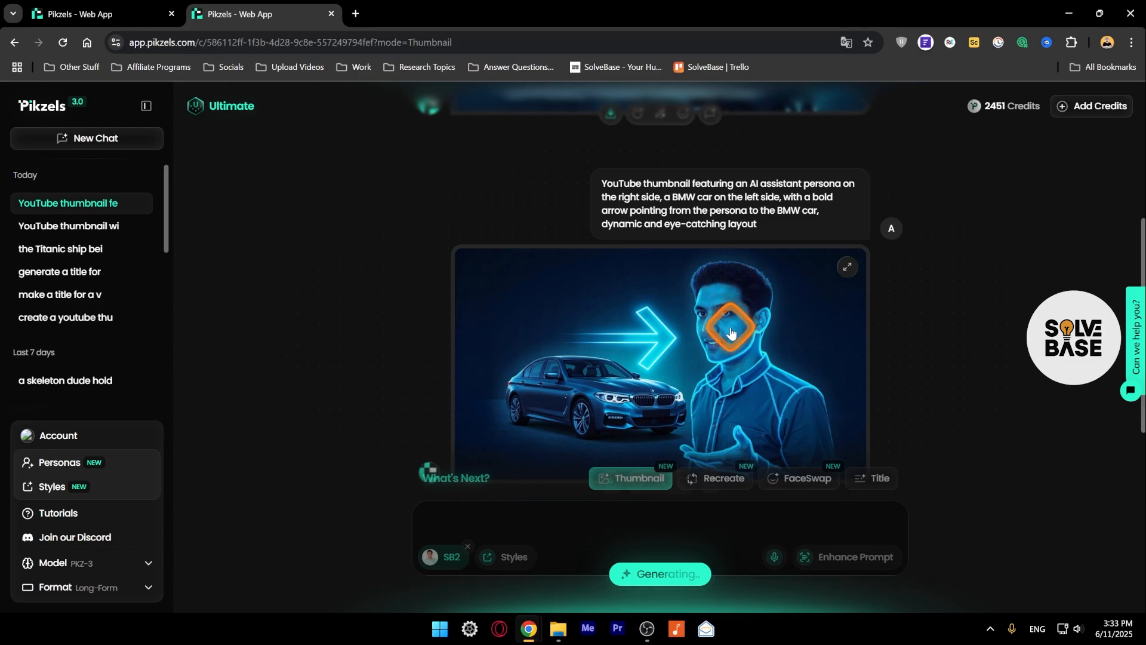
pyautogui.scroll(3, 737, 334)
pyautogui.scroll(2, 730, 340)
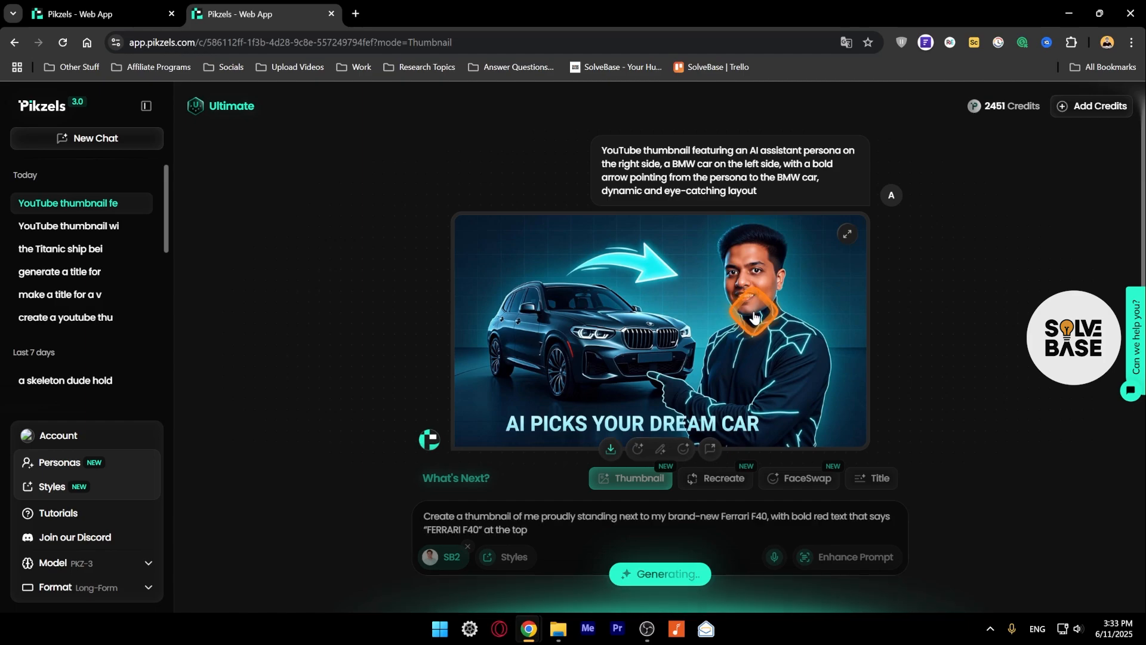
pyautogui.scroll(2, 752, 322)
pyautogui.scroll(-2, 753, 337)
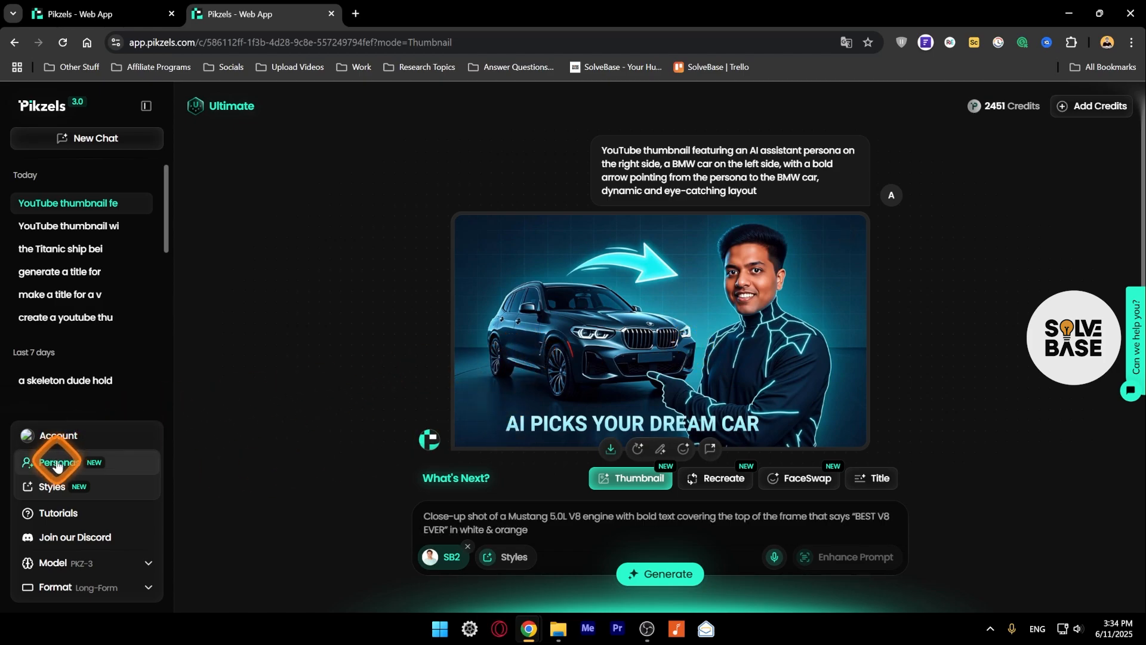
pyautogui.scroll(-6, 758, 363)
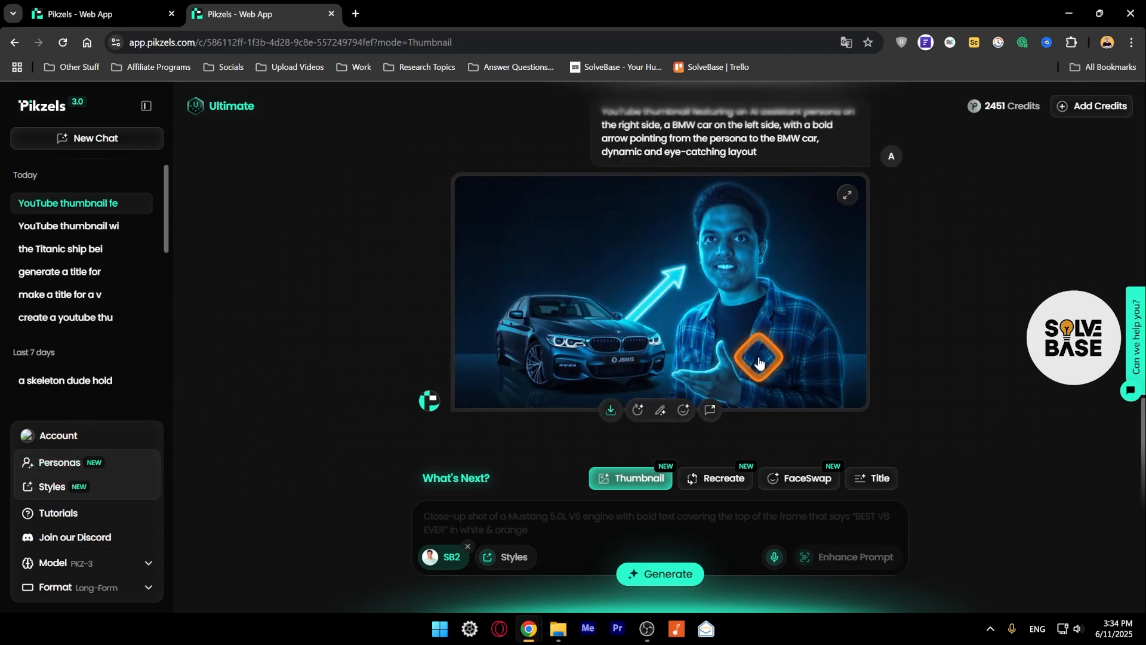
pyautogui.scroll(2, 755, 361)
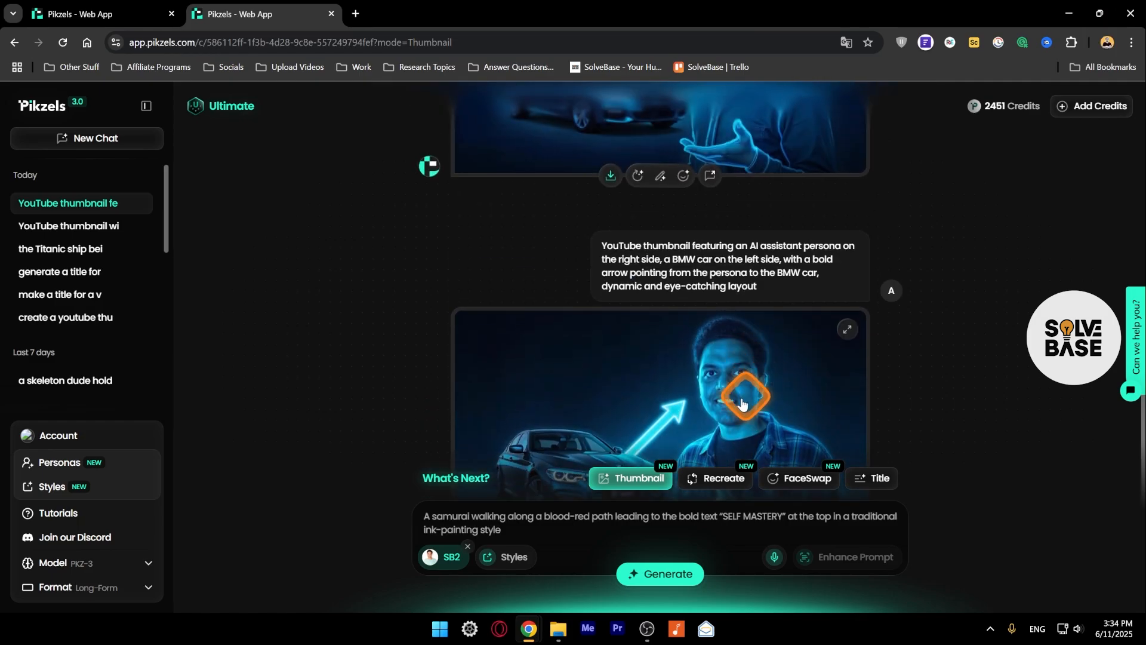
pyautogui.scroll(-1, 740, 400)
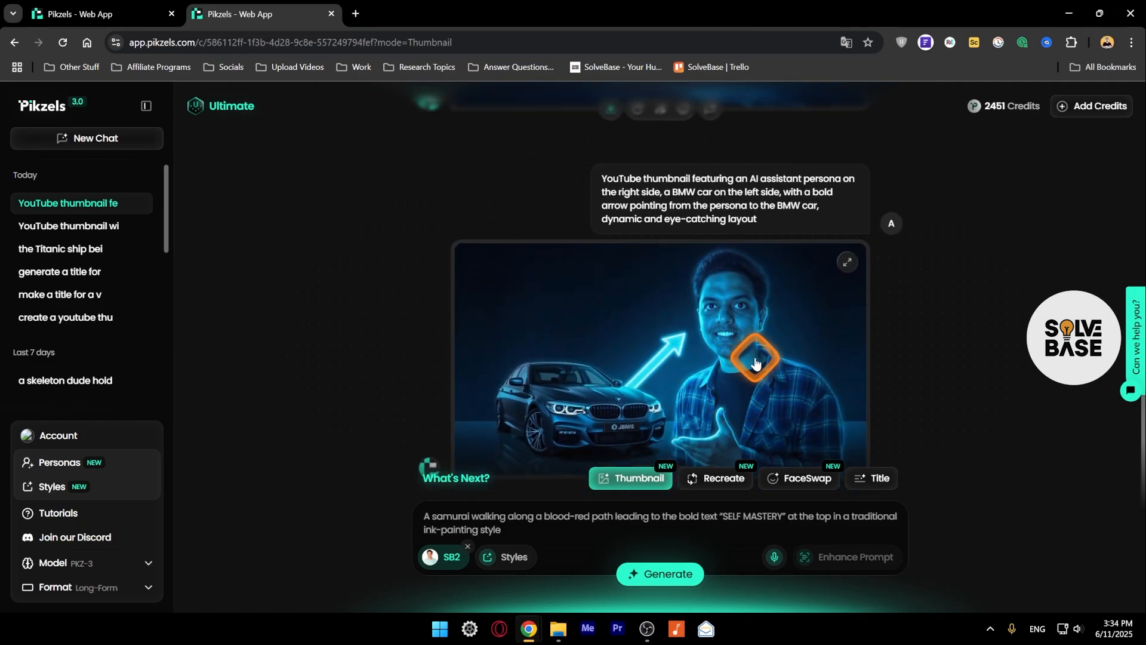
pyautogui.scroll(5, 757, 358)
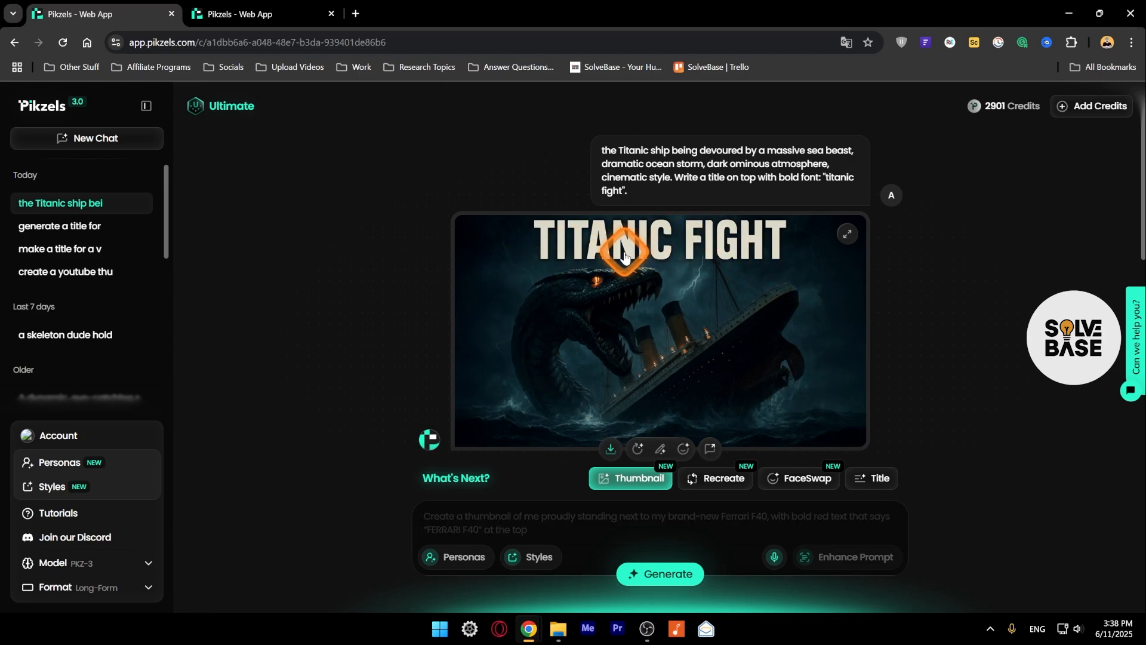
# Edit the first Titanic Fight thumbnail, marking the area over the ship's right-hand part with the prompt "add a person on a boat.".
pyautogui.click(660, 448)
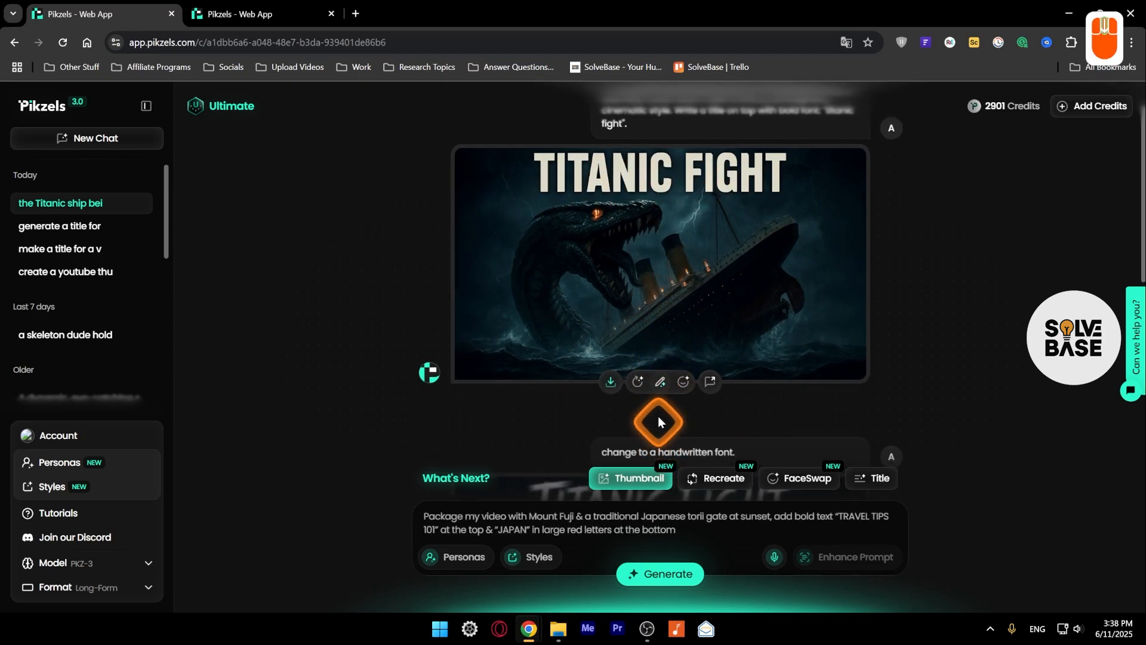
pyautogui.click(657, 381)
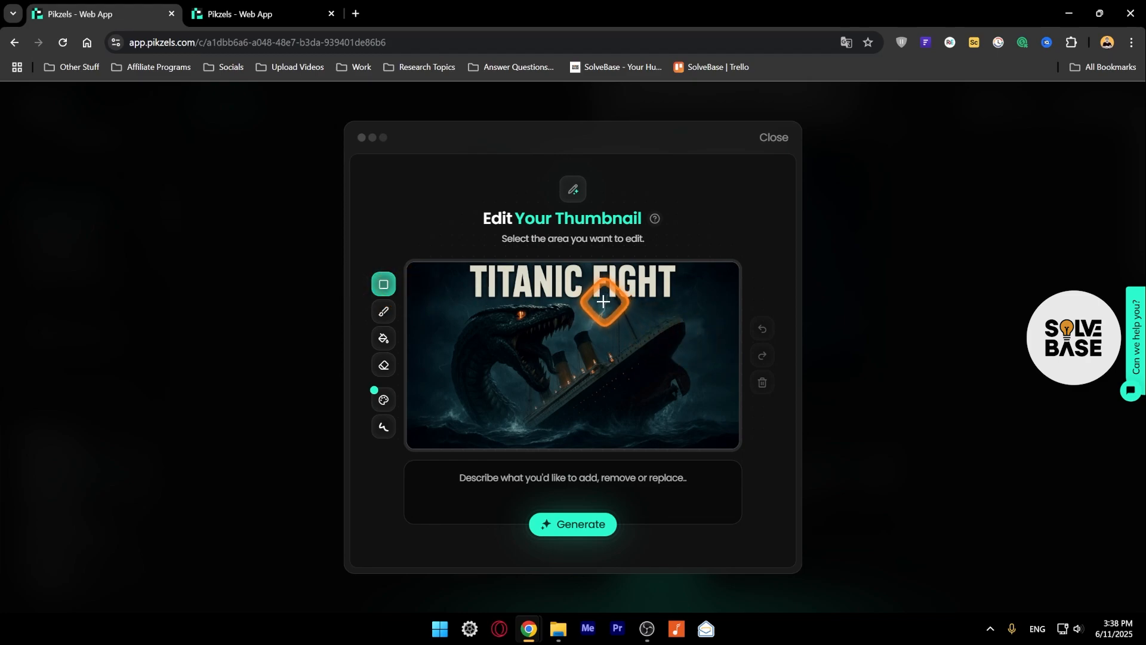
pyautogui.moveTo(598, 302); pyautogui.dragTo(739, 454)
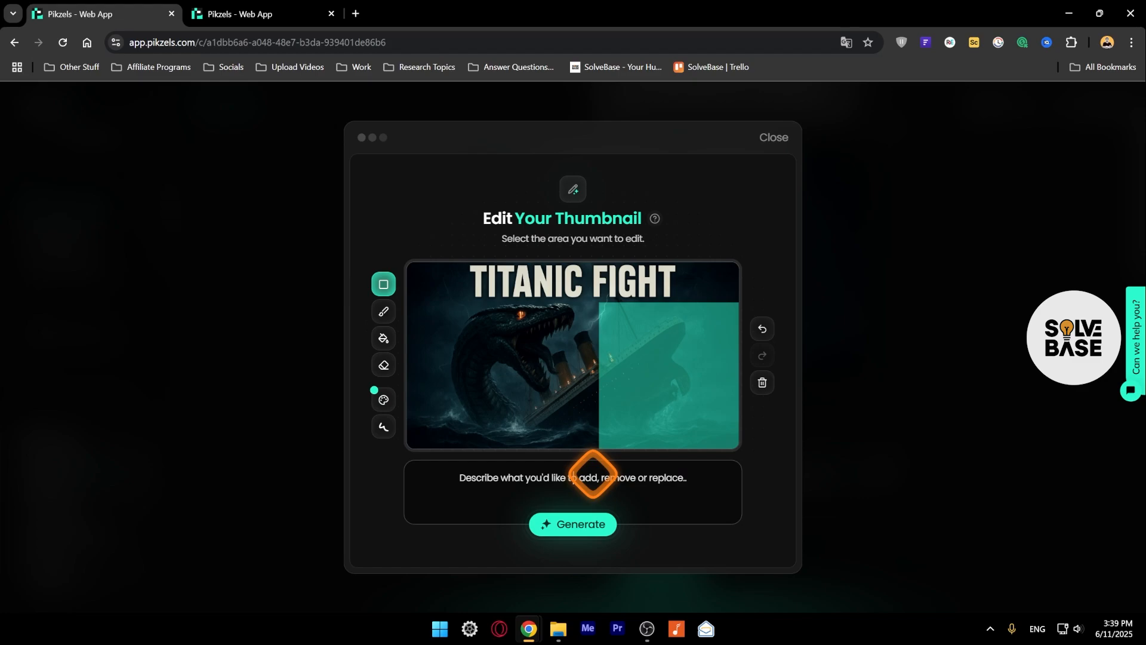
pyautogui.click(593, 475)
pyautogui.write('add a person on a boat.')
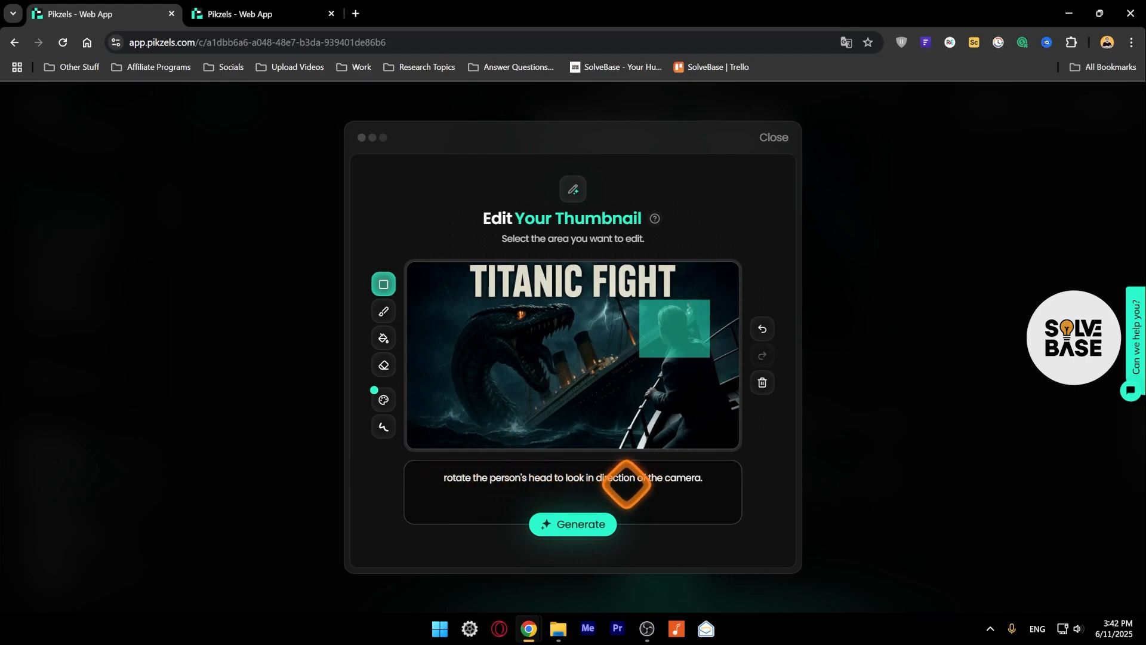
# Generate the edit of the marked head area with the prompt "rotate the person's head to look in direction of the camera.".
pyautogui.click(573, 525)
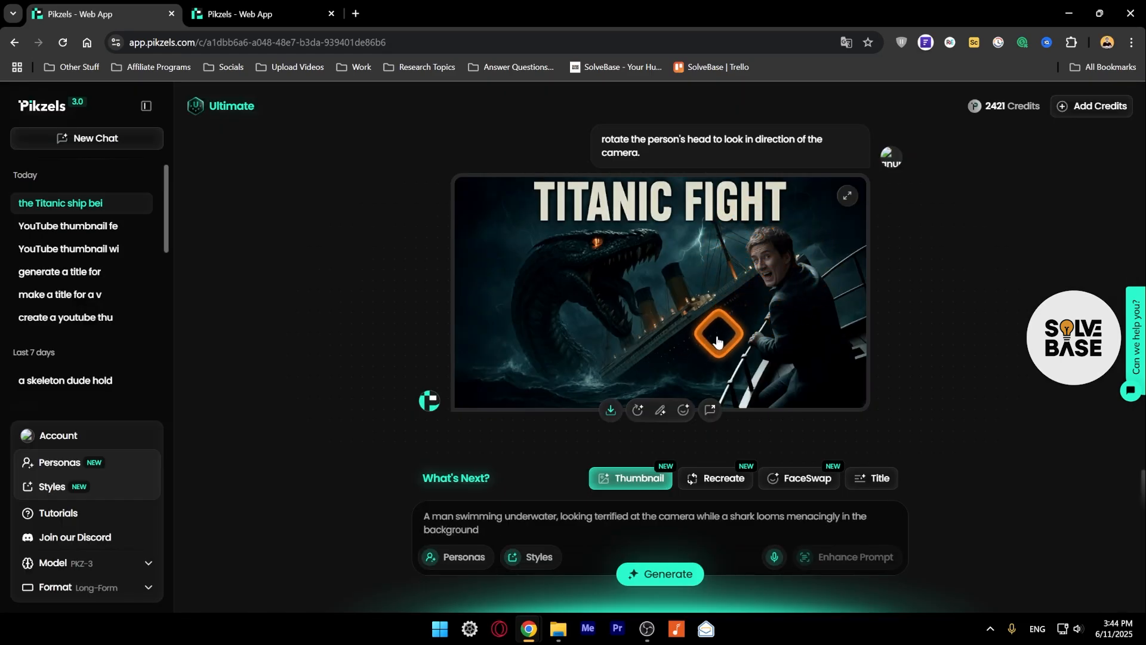
# Face-swap the person in the edited Titanic Fight thumbnail with the private persona SB1 and generate the result.
pyautogui.click(684, 413)
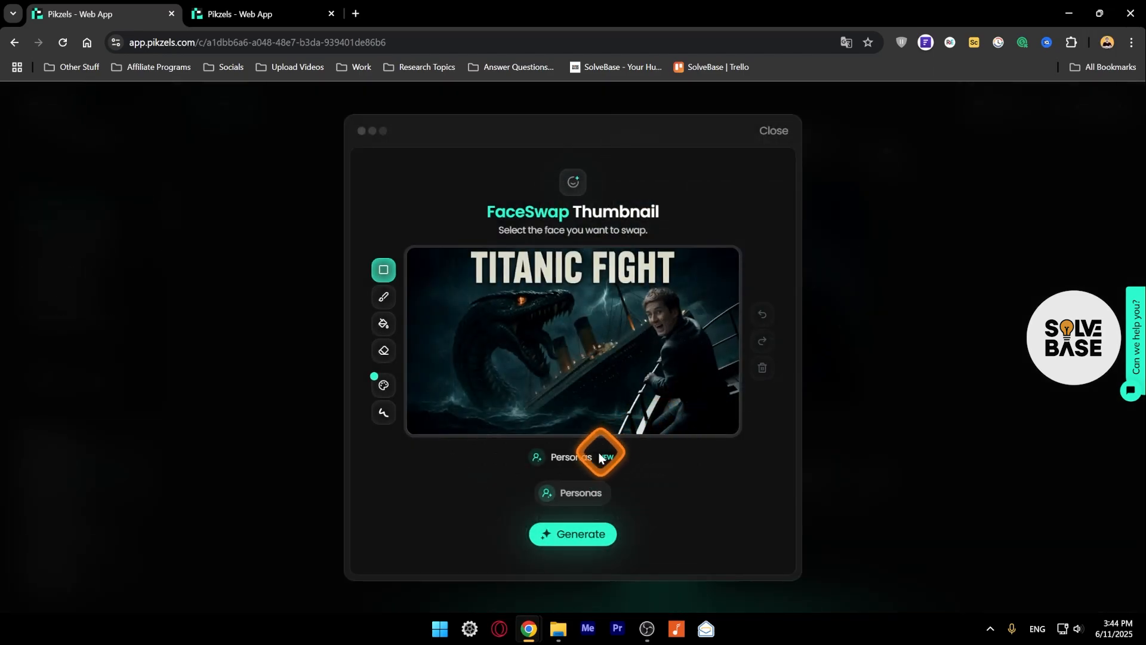
pyautogui.click(582, 498)
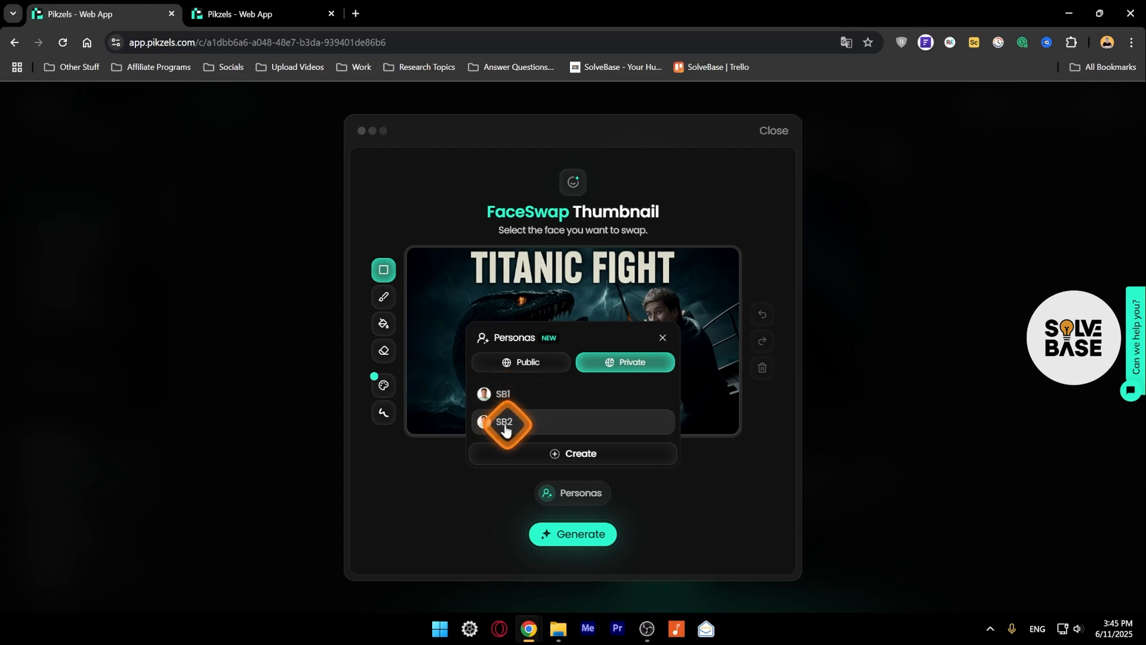
pyautogui.click(502, 395)
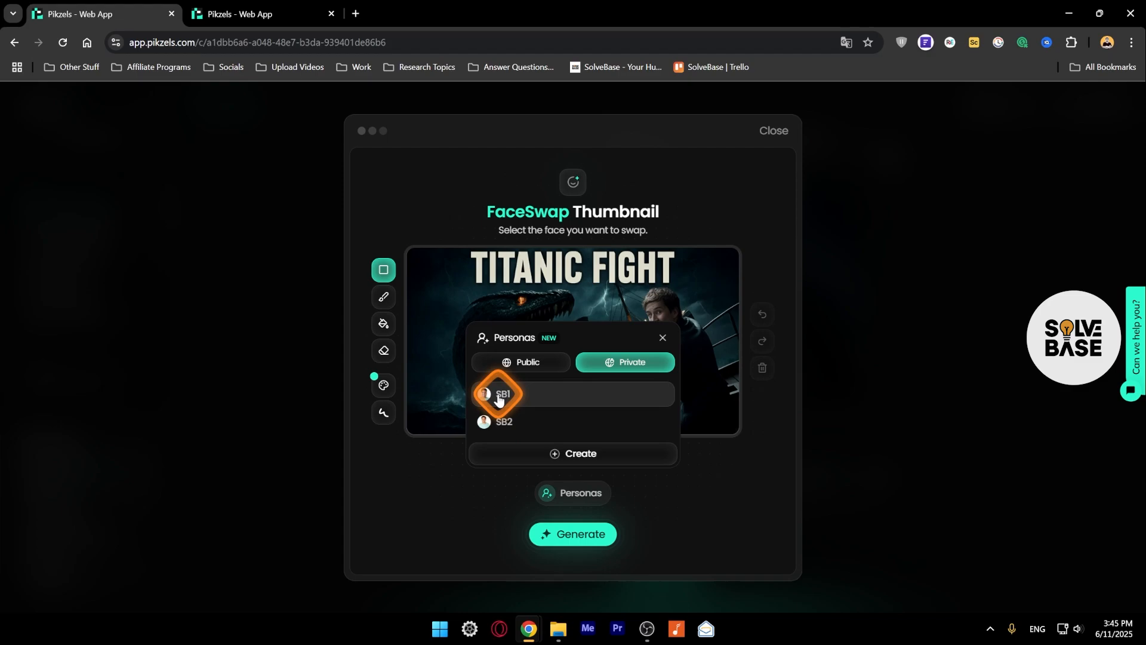
pyautogui.click(503, 396)
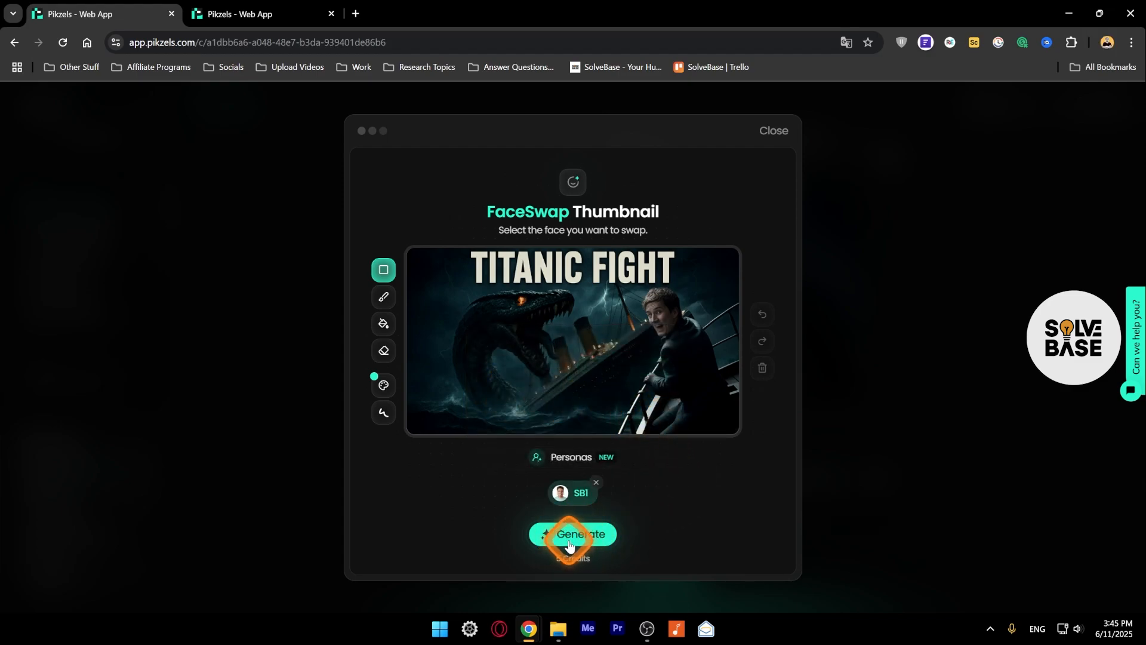
pyautogui.click(567, 539)
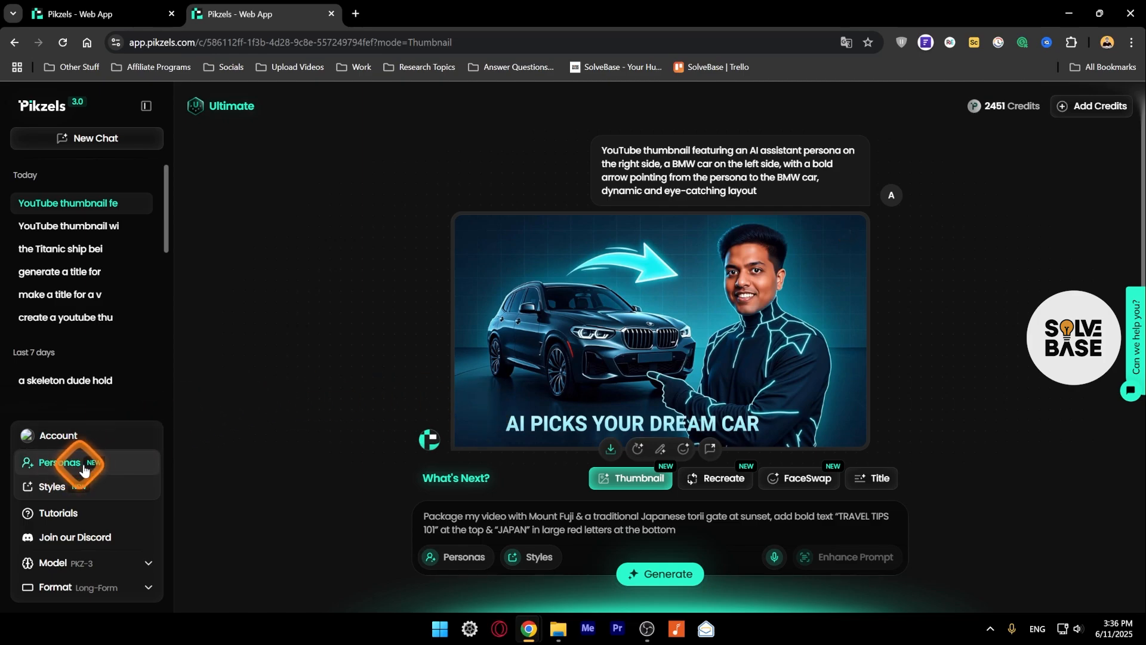
# Look through the private personas and their delete options in the BMW chat, and close the list.
pyautogui.click(60, 468)
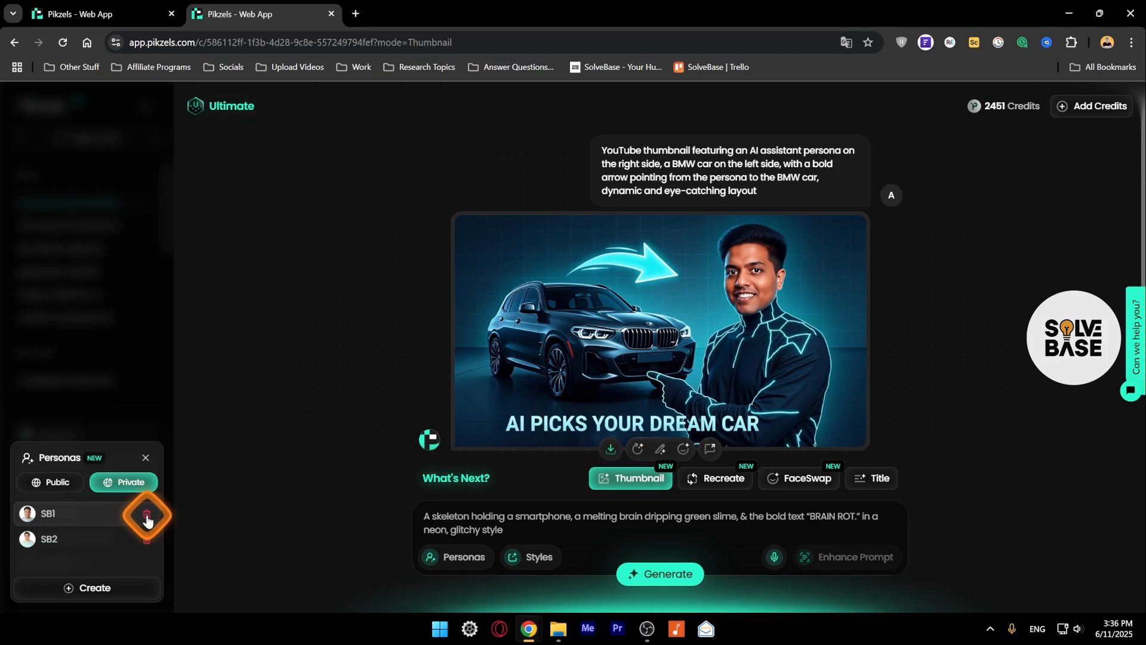
pyautogui.click(146, 458)
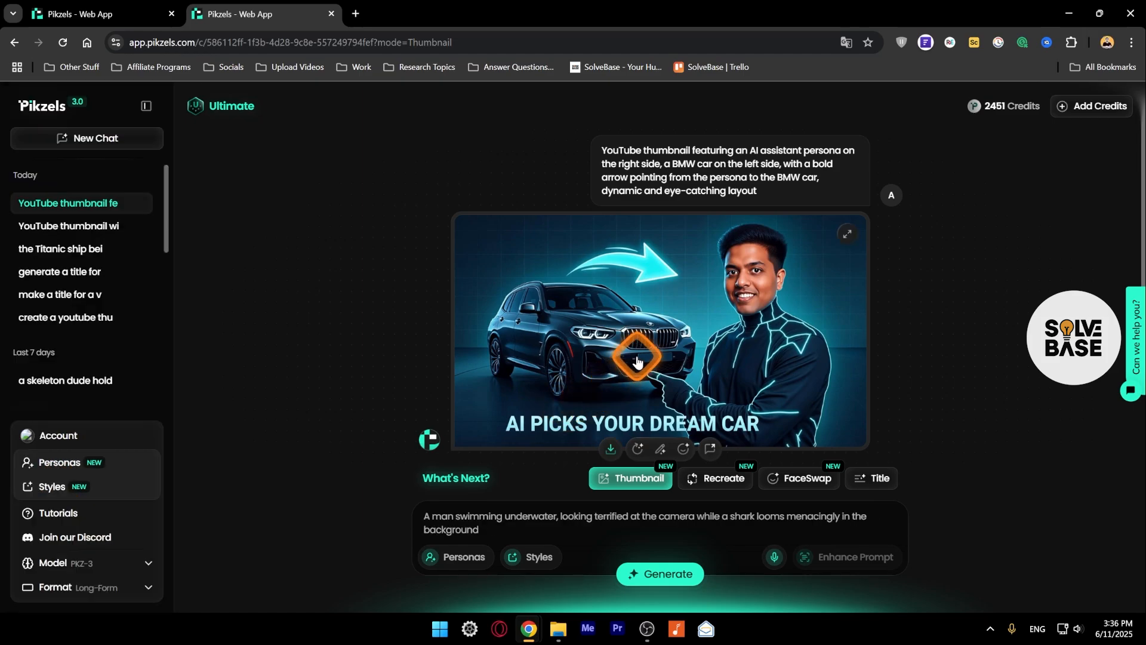